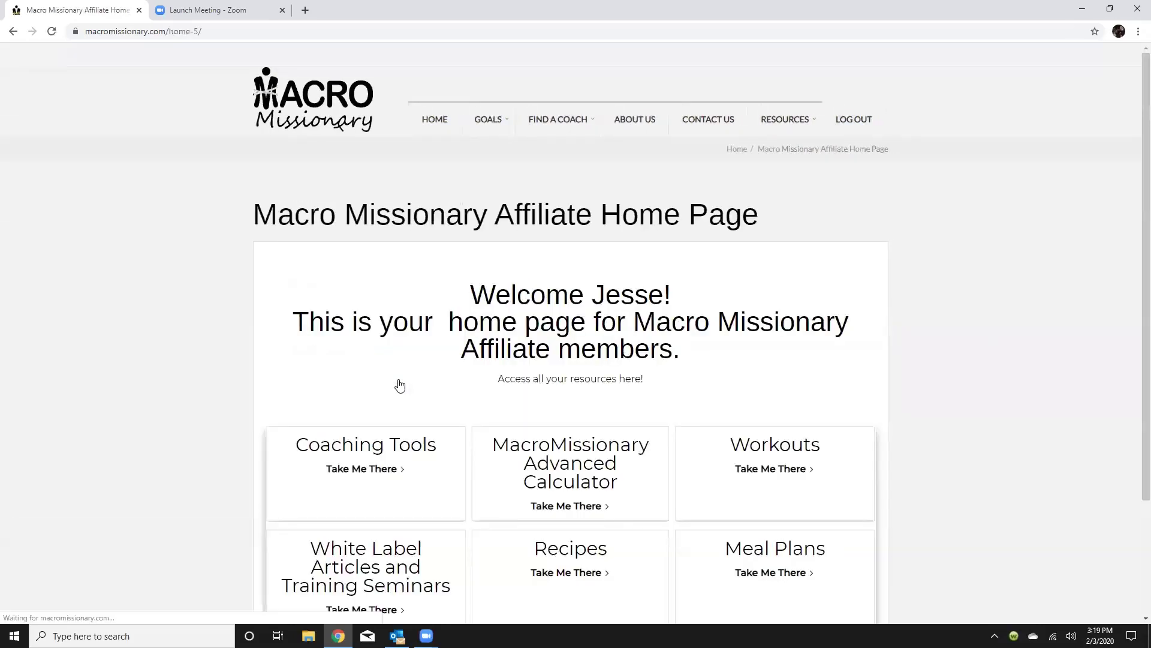
# Scroll down the Affiliate Home Page to reach the Macro Calculator tile.
pyautogui.scroll(-1, 664, 466)
pyautogui.scroll(-2, 664, 466)
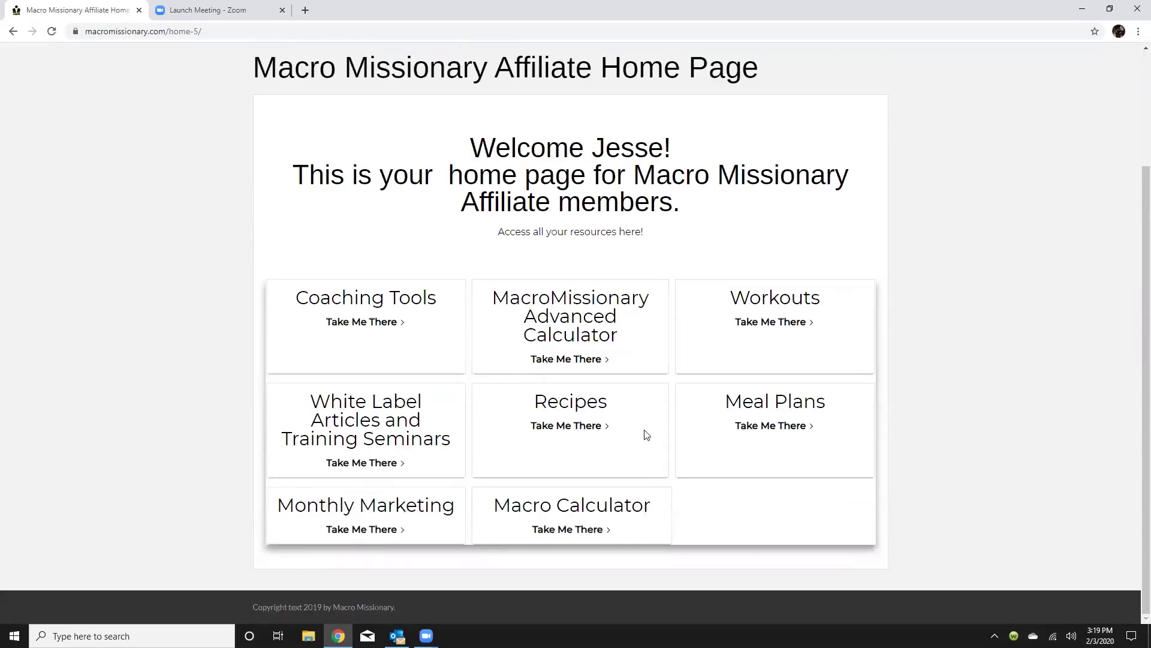
# Open the Macro Calculator and set the age to 41.
pyautogui.click(574, 531)
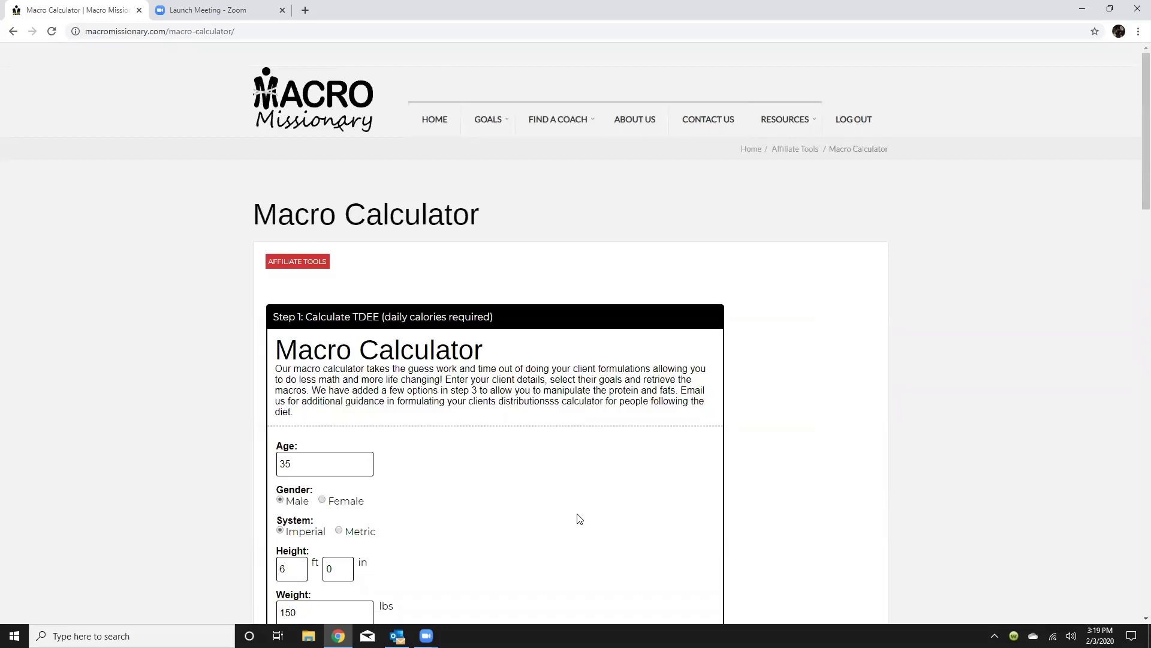
pyautogui.scroll(-3, 580, 519)
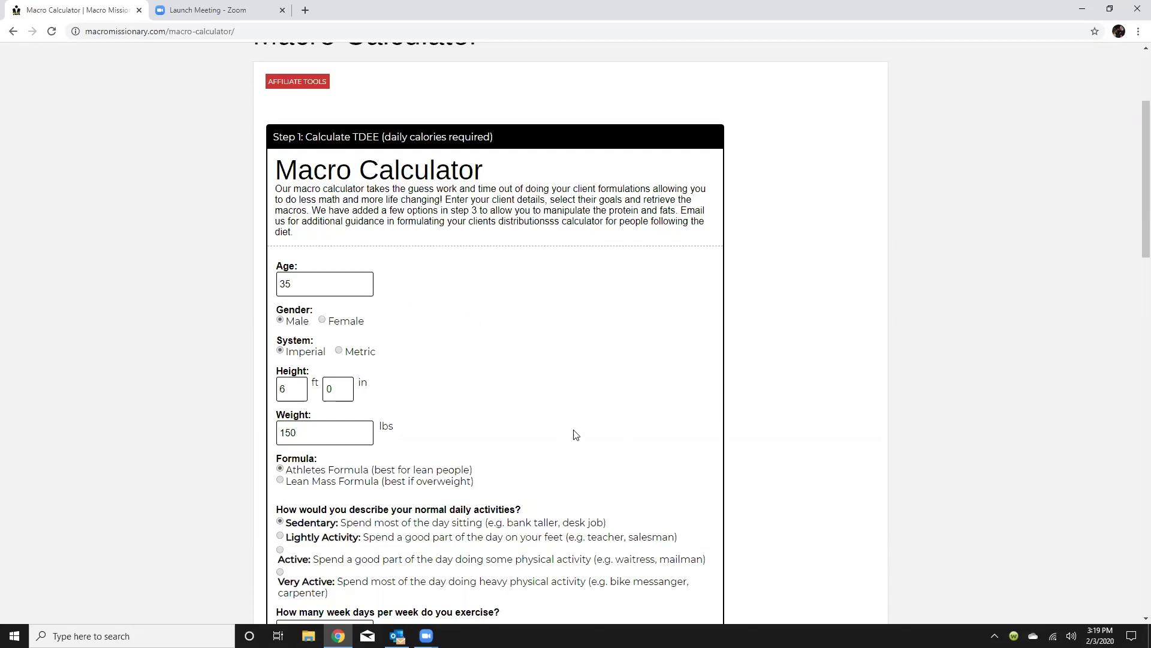
pyautogui.scroll(-2, 403, 251)
pyautogui.scroll(2, 453, 304)
pyautogui.click(309, 288)
pyautogui.write('41')
# Set height to 5 ft 8 in and weight to 190 lbs.
pyautogui.scroll(-3, 299, 358)
pyautogui.click(293, 212)
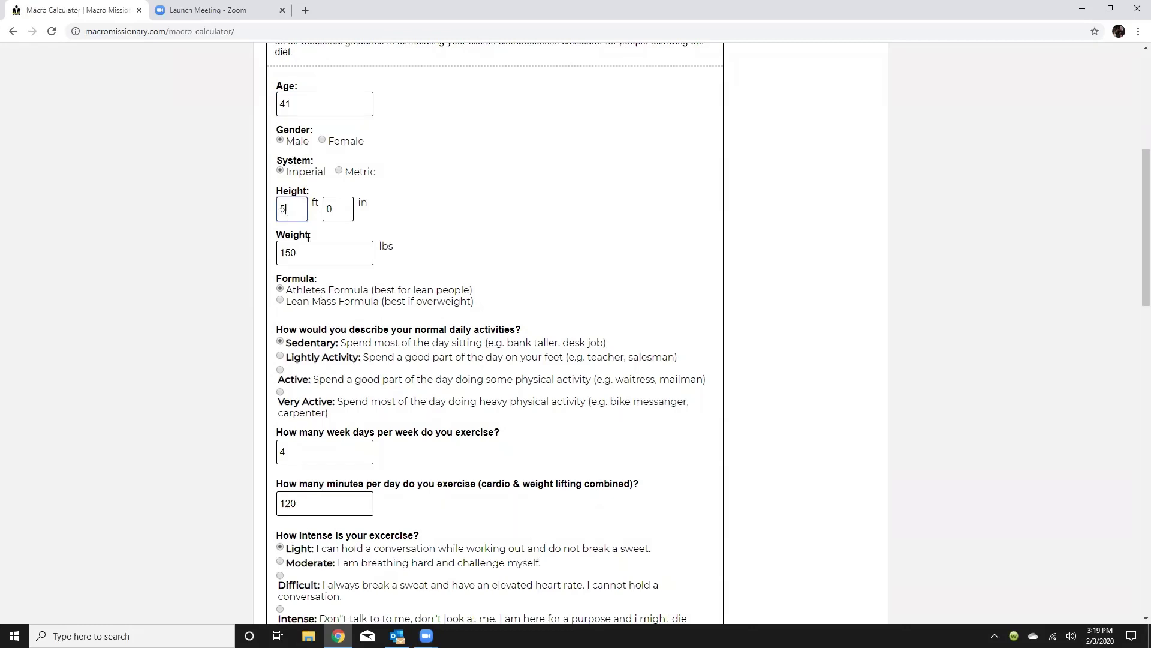
pyautogui.click(333, 211)
pyautogui.write('8')
pyautogui.click(325, 255)
pyautogui.write('190')
# Keep the Athletes Formula after trying Lean Mass, and choose Lightly Activity.
pyautogui.scroll(-3, 396, 234)
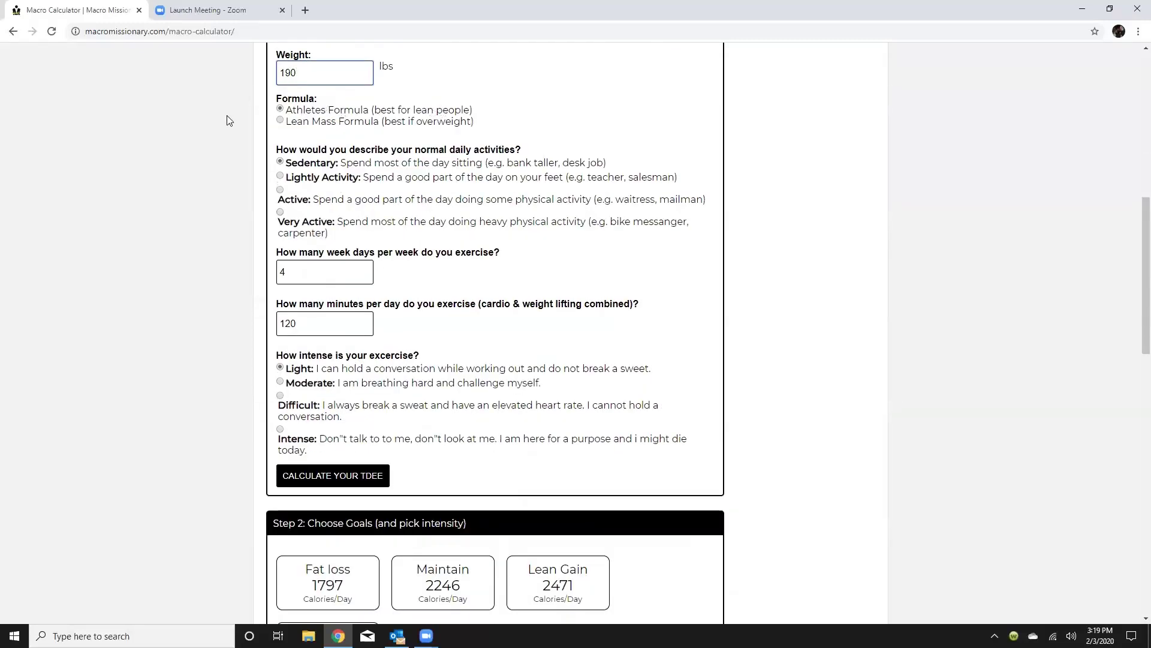
pyautogui.click(280, 121)
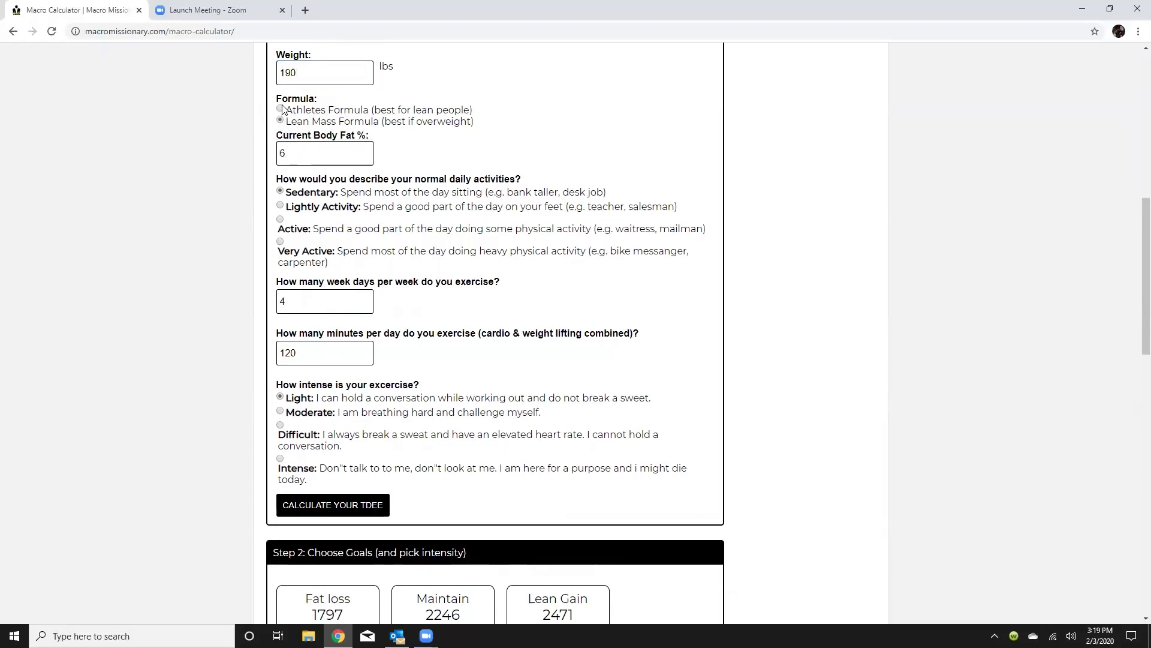
pyautogui.click(280, 110)
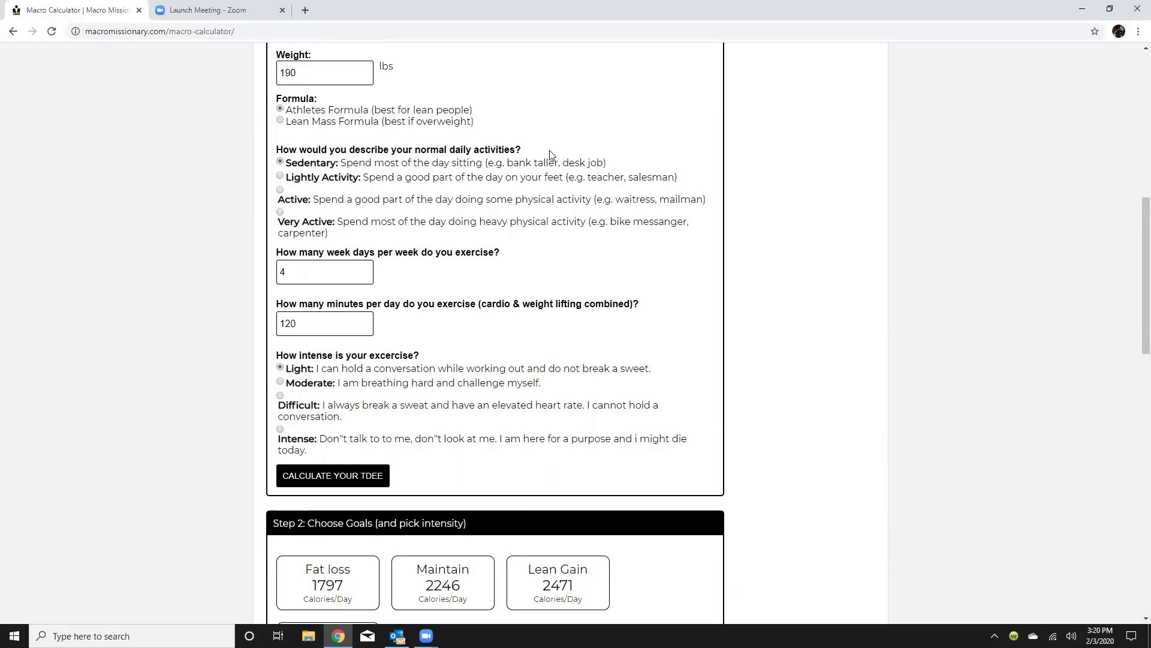
pyautogui.click(280, 176)
# Enter 5 exercise days per week and 30 minutes of exercise per day.
pyautogui.click(299, 268)
pyautogui.press('BackSpace')
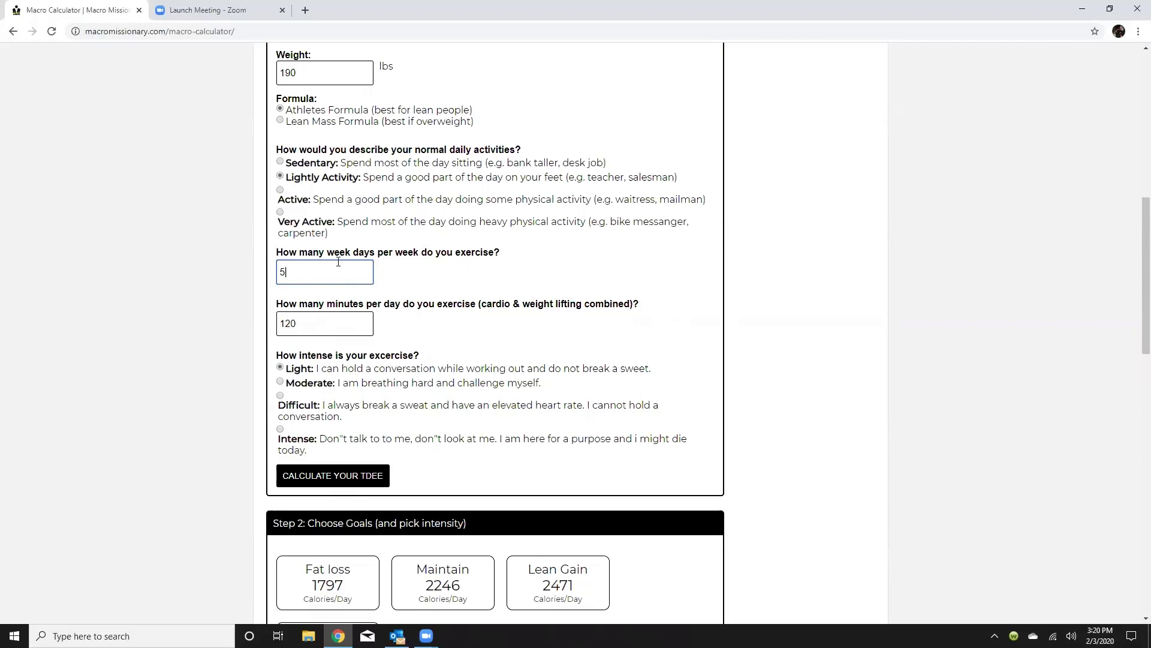
pyautogui.doubleClick(301, 325)
pyautogui.press('BackSpace')
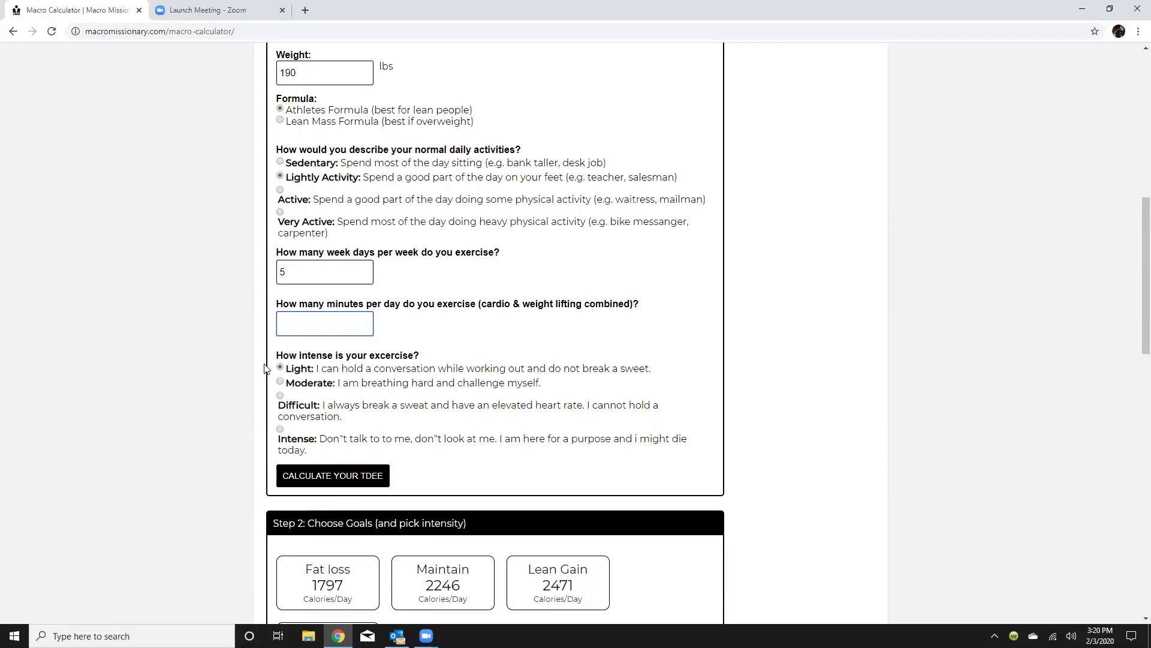
pyautogui.write('30')
# Choose Moderate as the exercise intensity in Step 1.
pyautogui.scroll(-2, 270, 360)
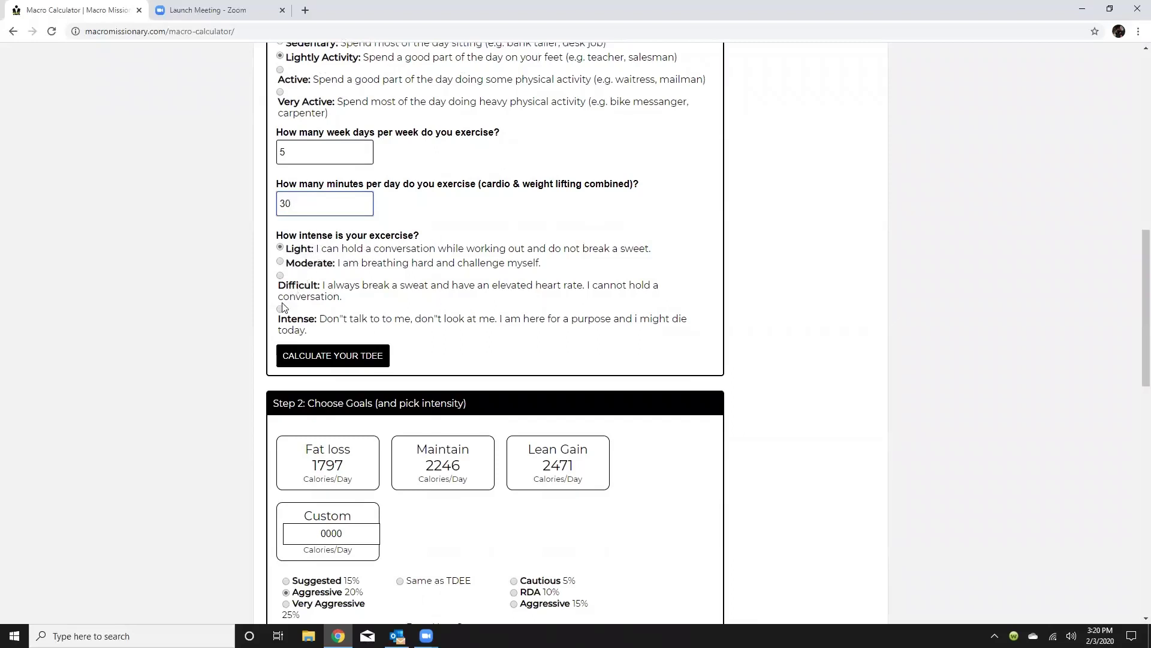
pyautogui.click(281, 262)
pyautogui.scroll(-3, 696, 342)
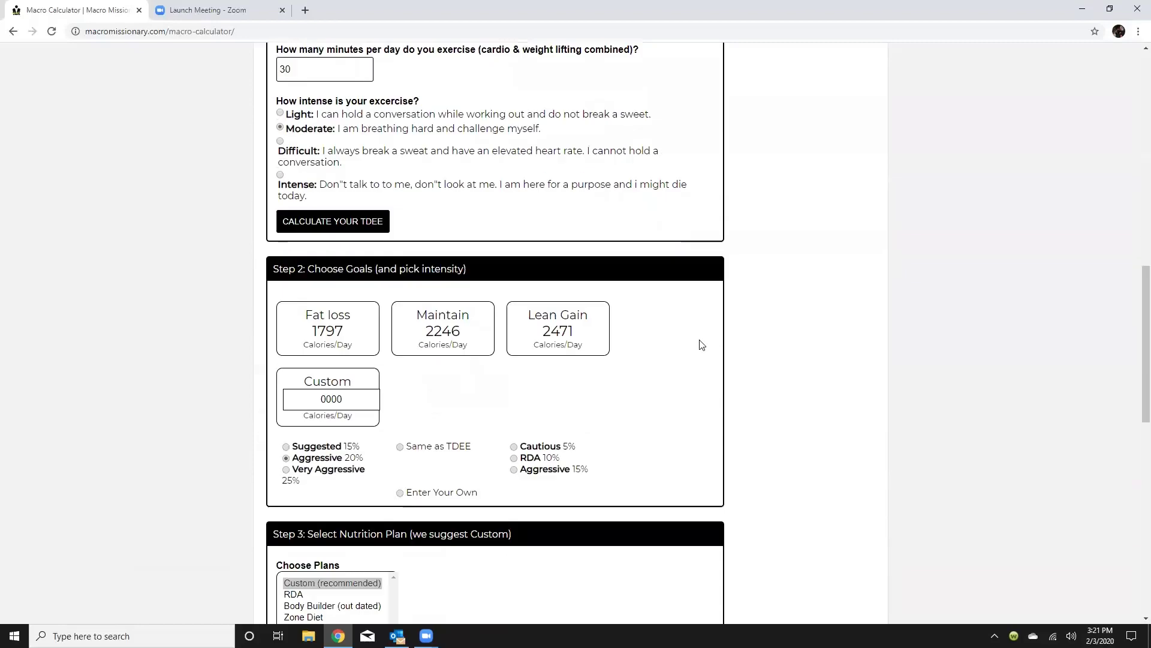
pyautogui.scroll(2, 692, 337)
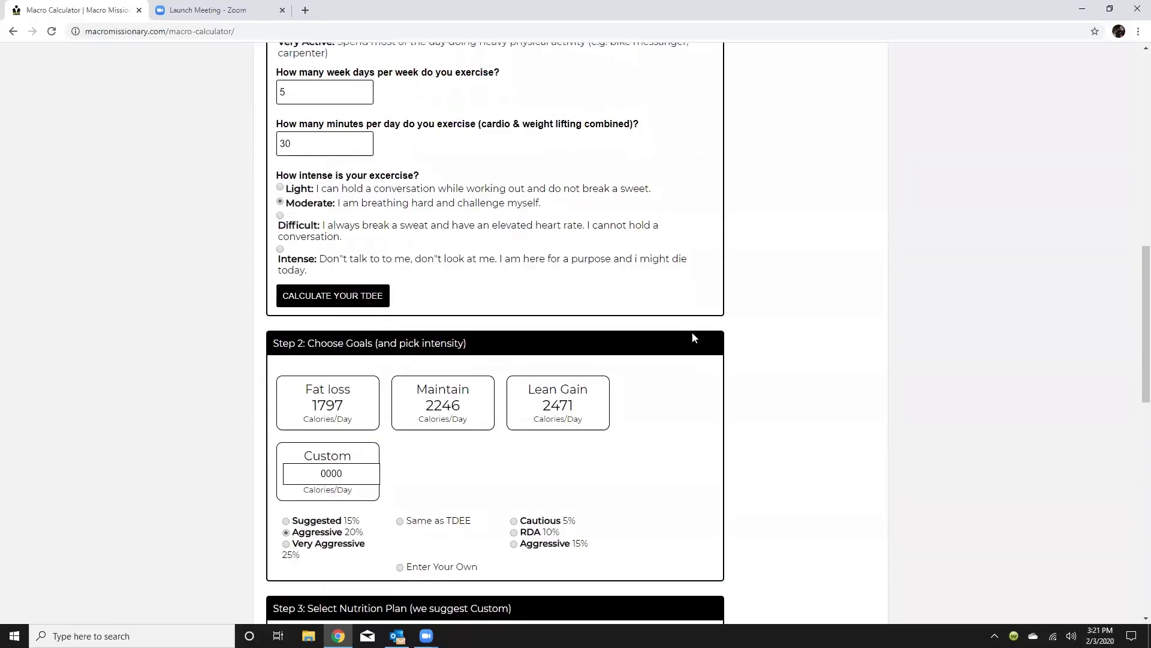
# Calculate the TDEE, giving a BMR of 1743 and 2339 Calories/Day.
pyautogui.click(334, 297)
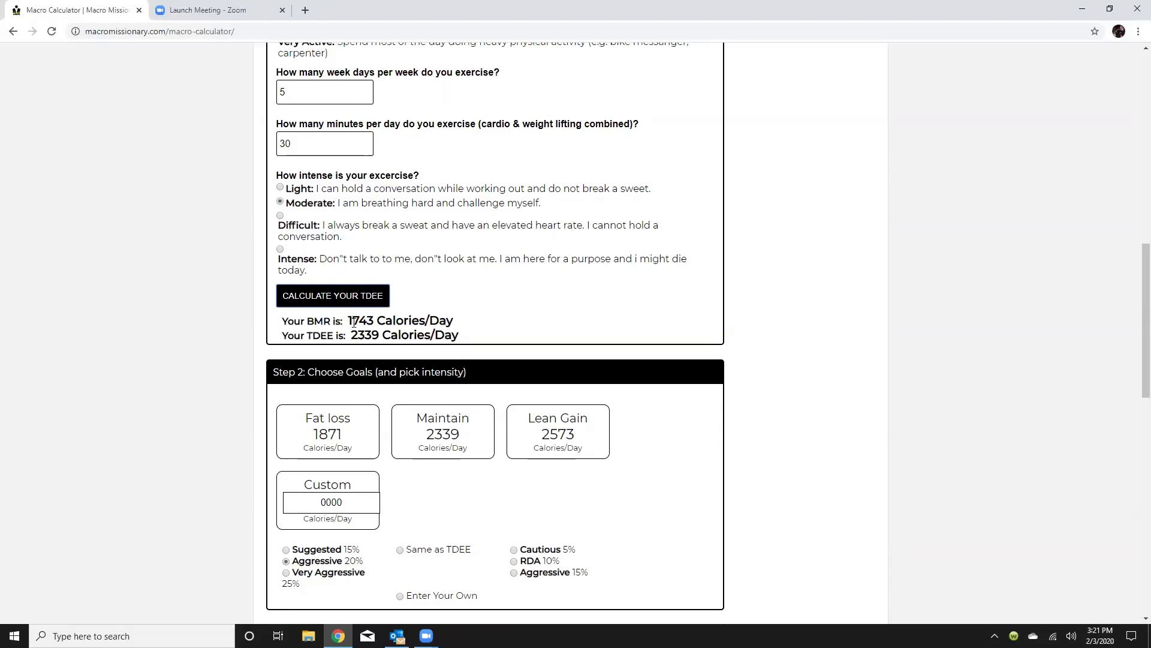
pyautogui.scroll(-2, 382, 318)
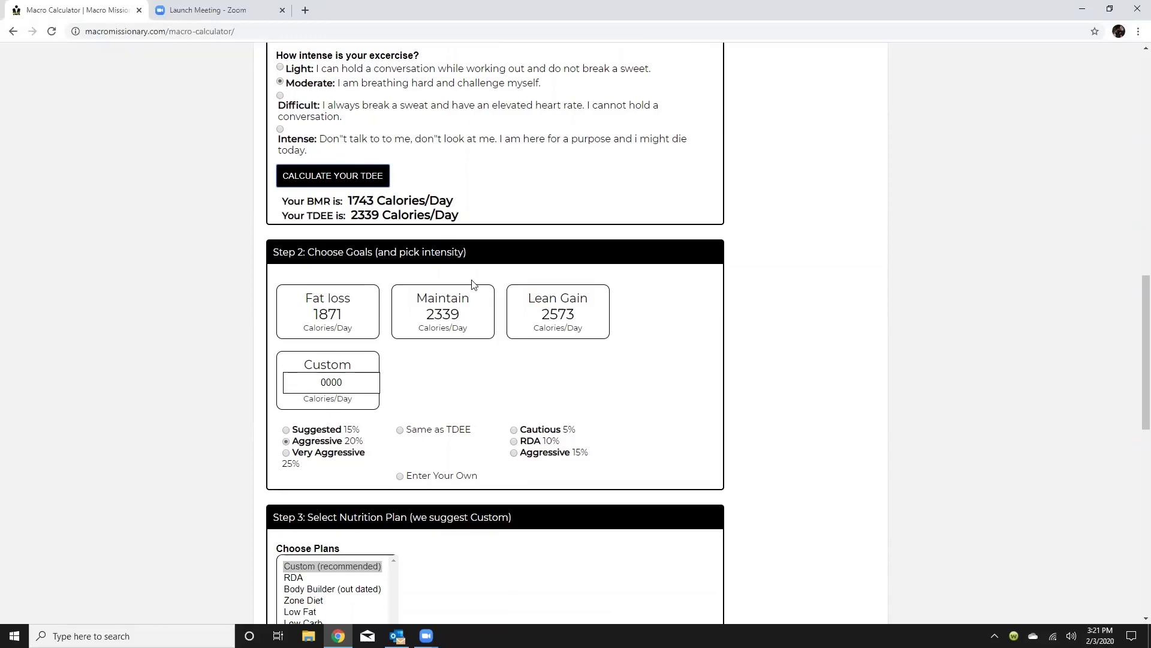
pyautogui.scroll(-3, 525, 374)
pyautogui.scroll(2, 537, 373)
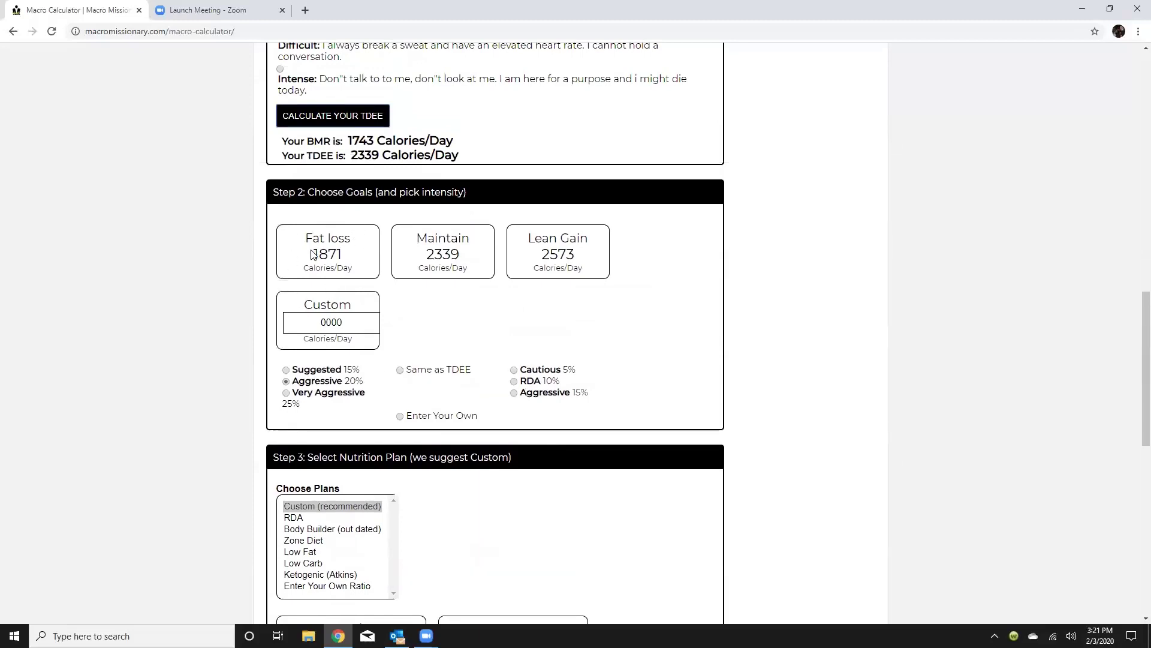
# Settle on Very Aggressive 25% fat loss and enter 1839 custom calories.
pyautogui.click(286, 371)
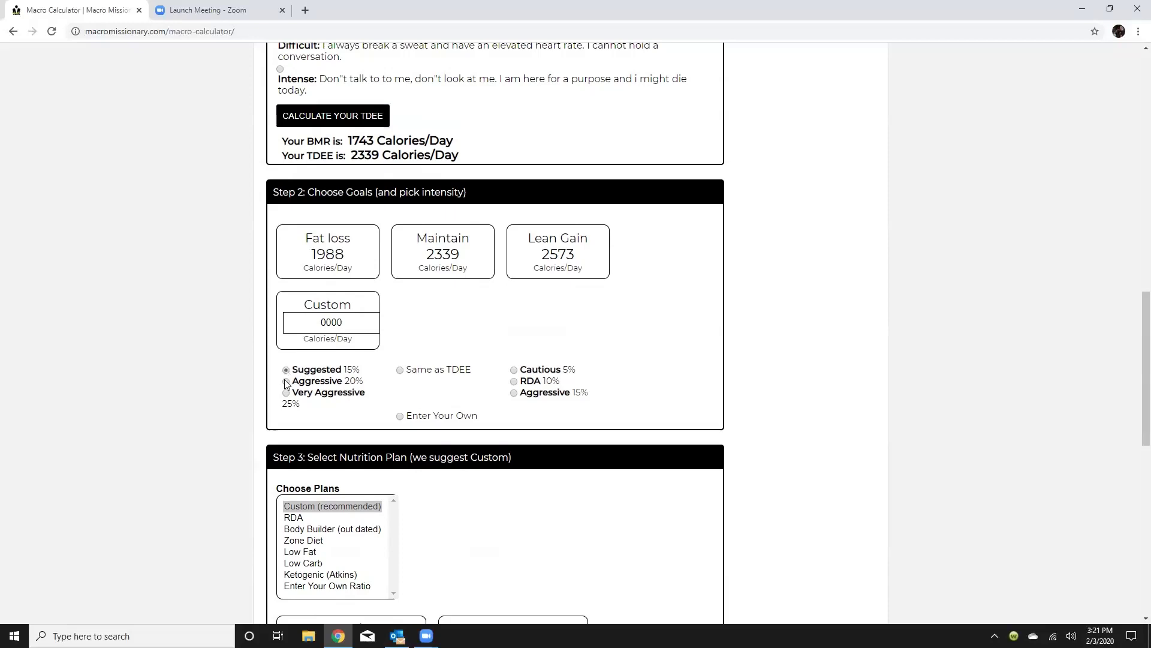
pyautogui.click(286, 382)
pyautogui.click(286, 393)
pyautogui.click(348, 319)
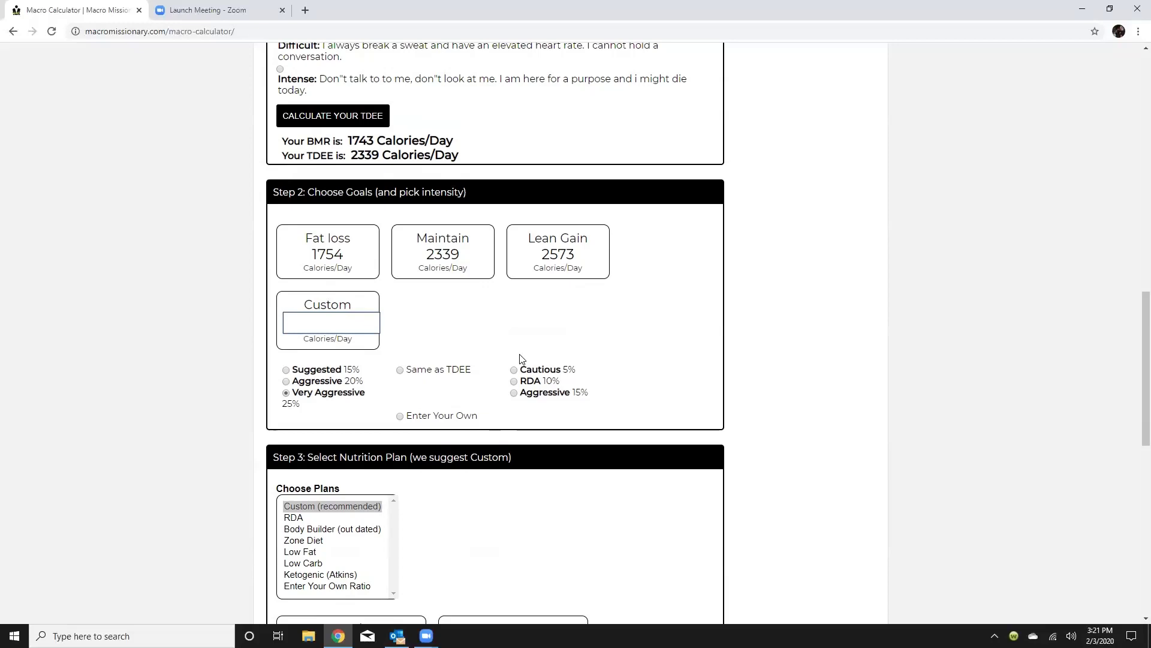
pyautogui.write('1839')
pyautogui.click(478, 297)
# Switch the fat-loss intensity to Suggested 15%.
pyautogui.scroll(-1, 621, 319)
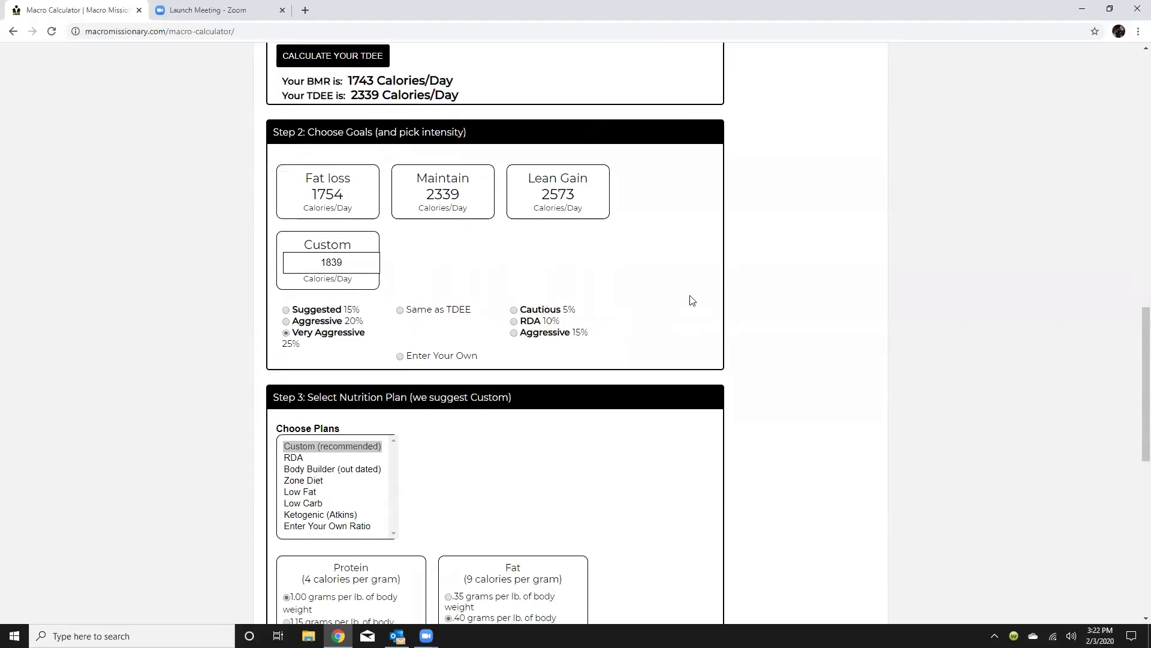
pyautogui.scroll(-3, 692, 300)
pyautogui.scroll(-2, 697, 286)
pyautogui.scroll(3, 689, 286)
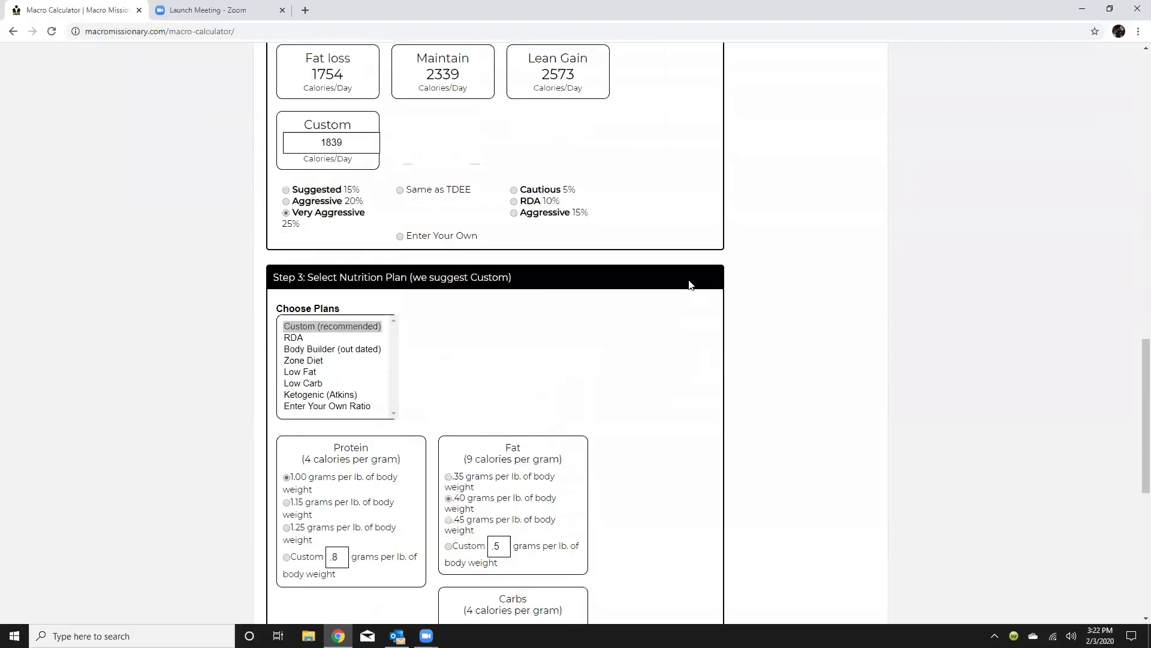
pyautogui.click(287, 191)
# Preview RDA, Body Builder, Zone, Low Fat, Ketogenic and own-ratio plans, keeping Custom (recommended).
pyautogui.scroll(-1, 563, 183)
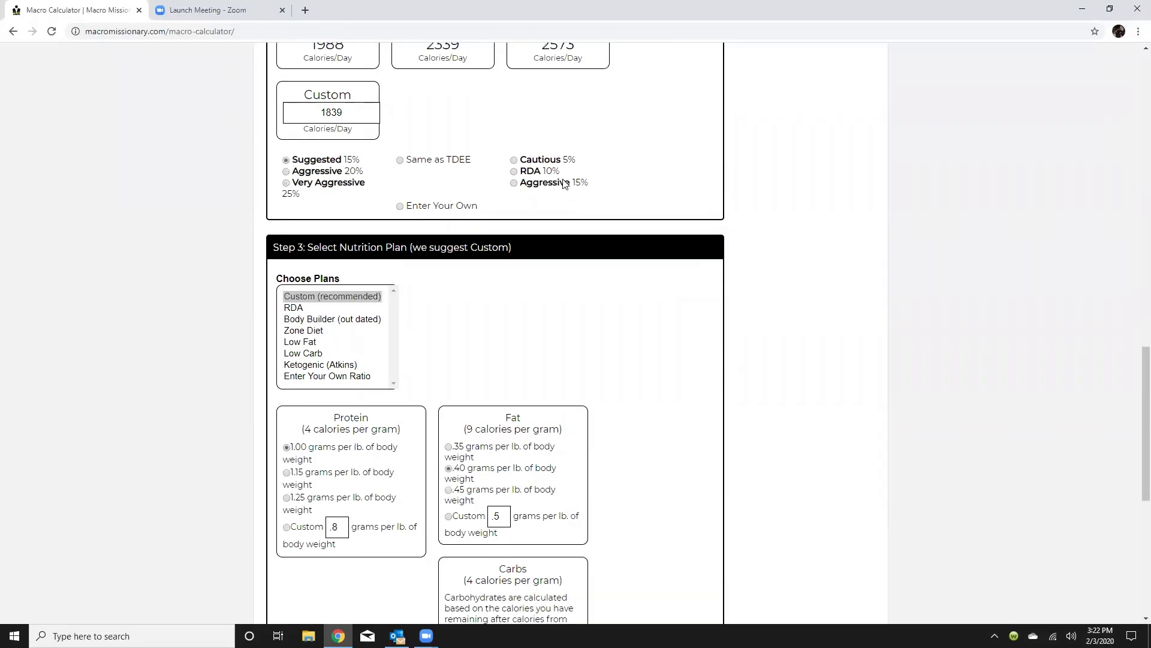
pyautogui.scroll(-1, 564, 183)
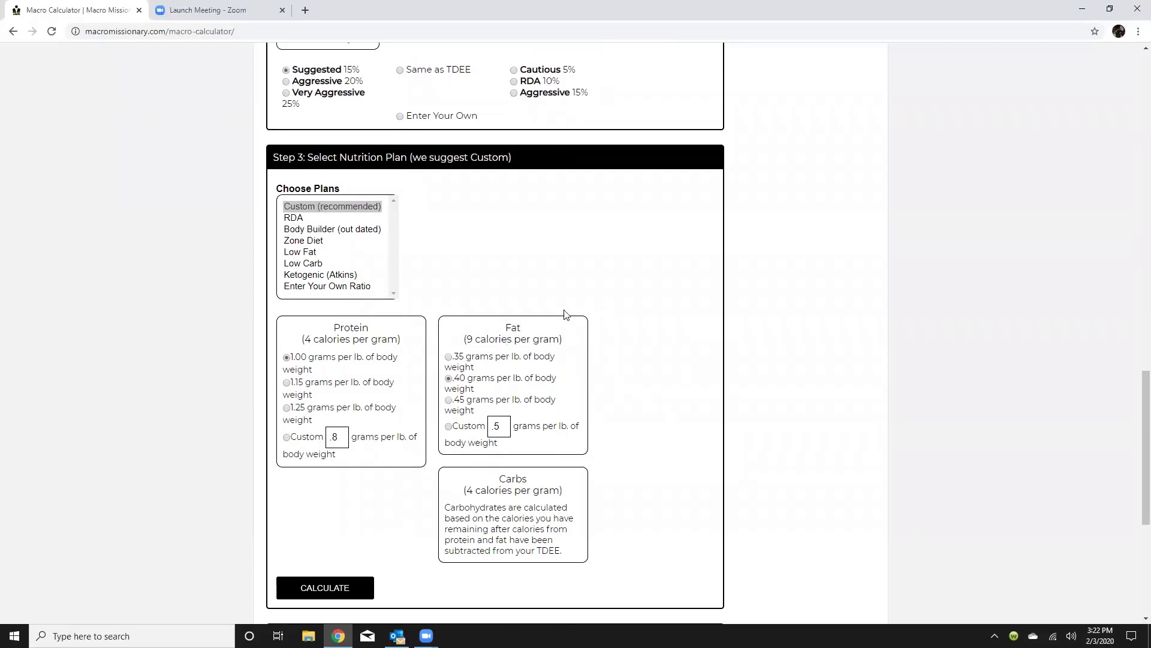
pyautogui.scroll(-1, 564, 315)
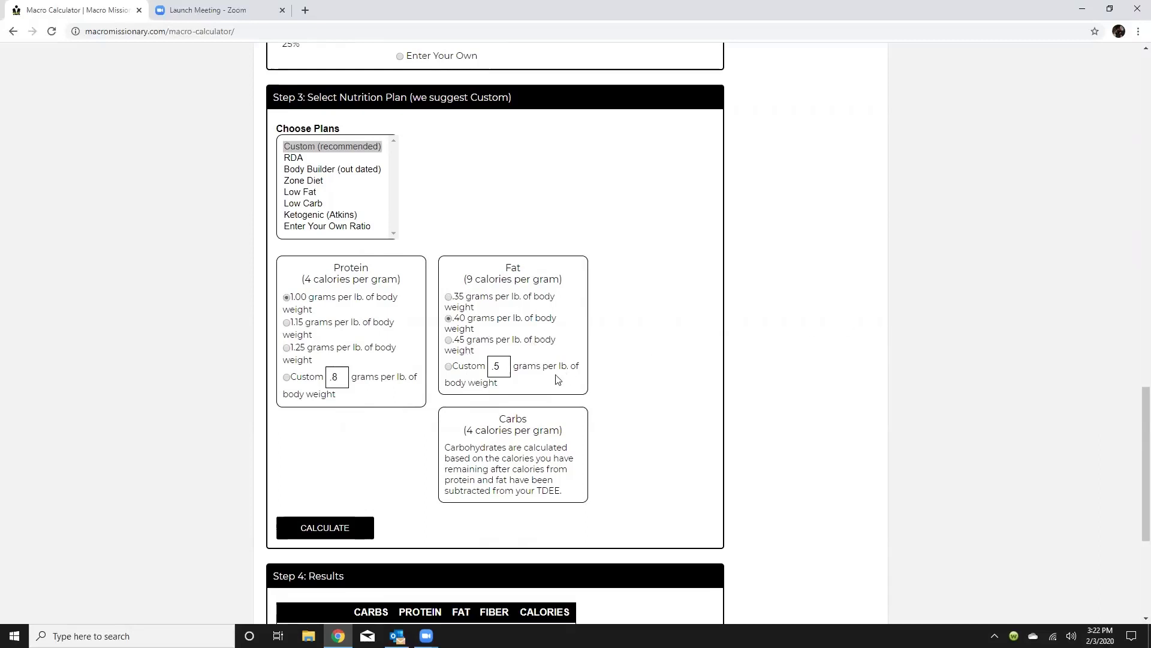
pyautogui.click(300, 157)
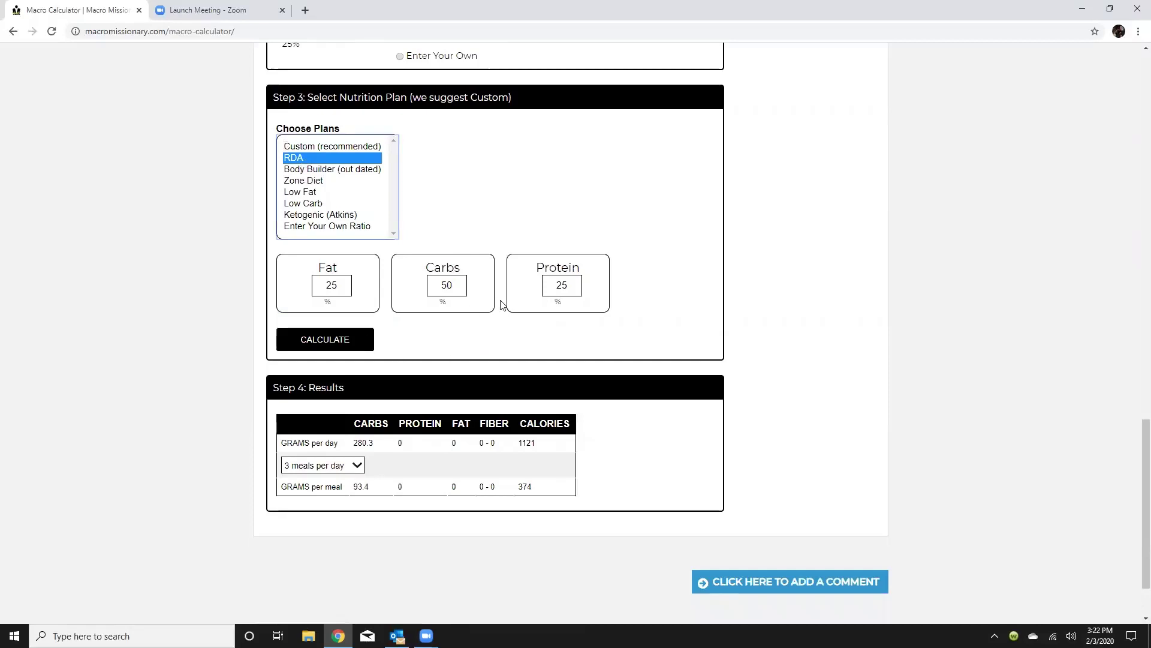
pyautogui.click(310, 169)
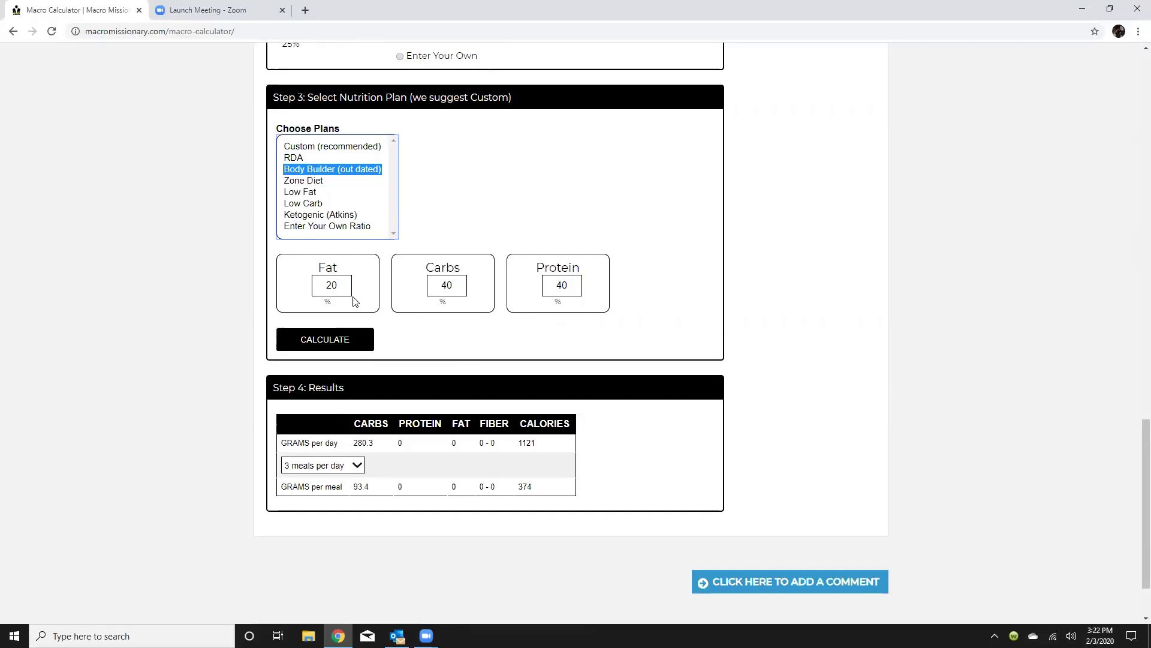
pyautogui.click(319, 186)
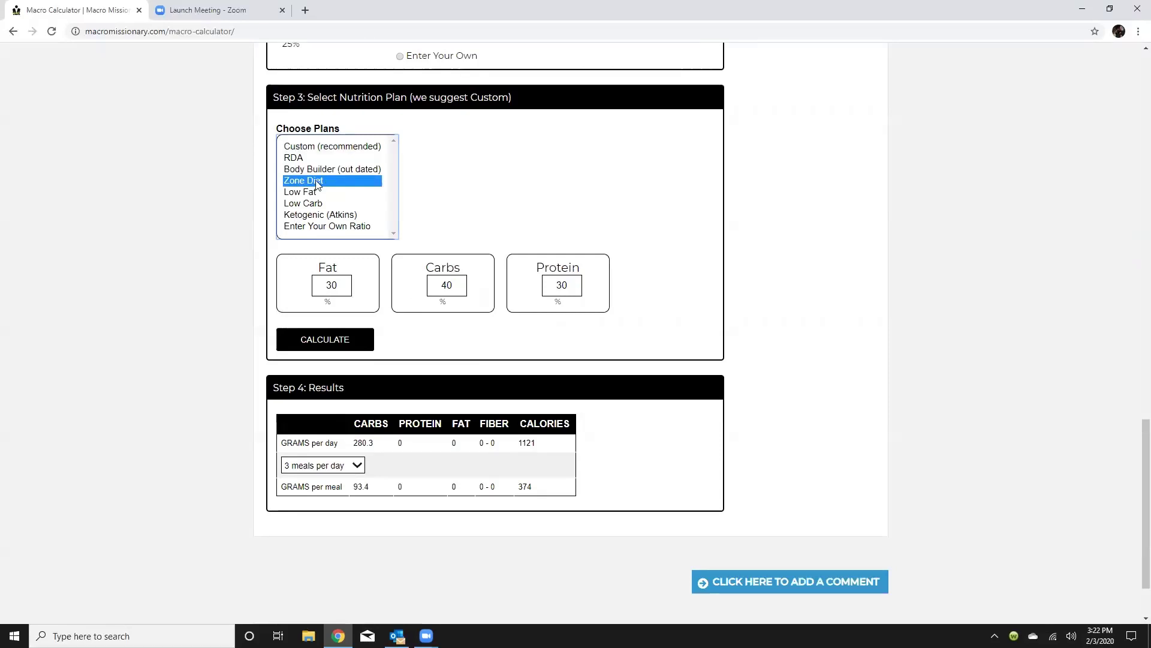
pyautogui.click(317, 192)
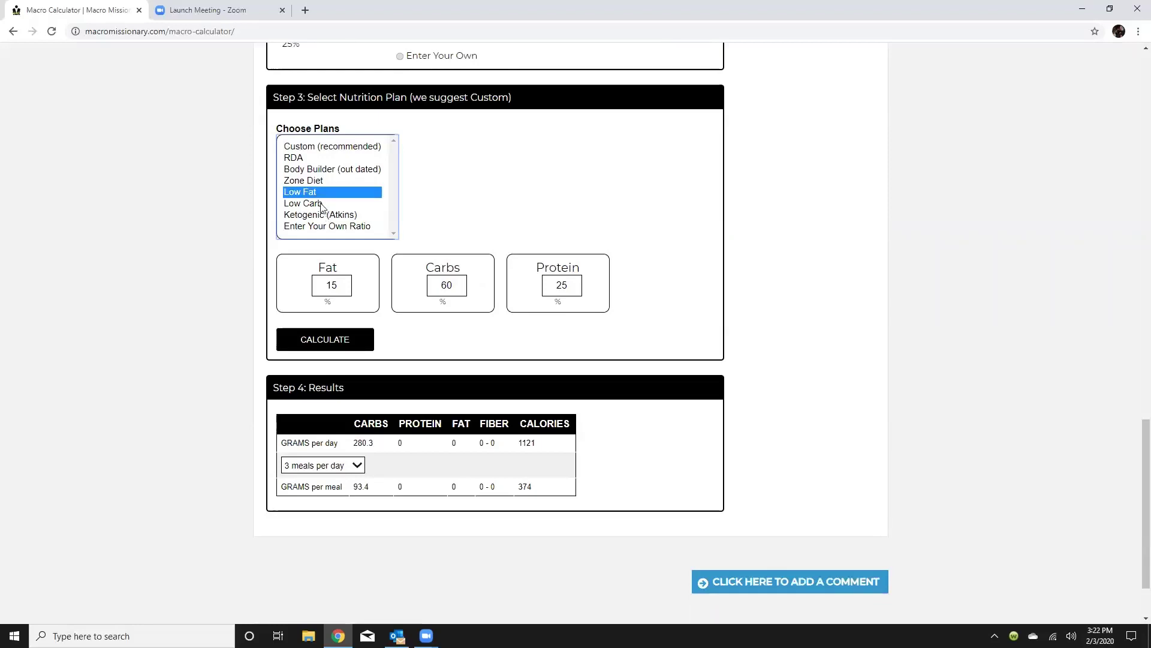
pyautogui.click(320, 216)
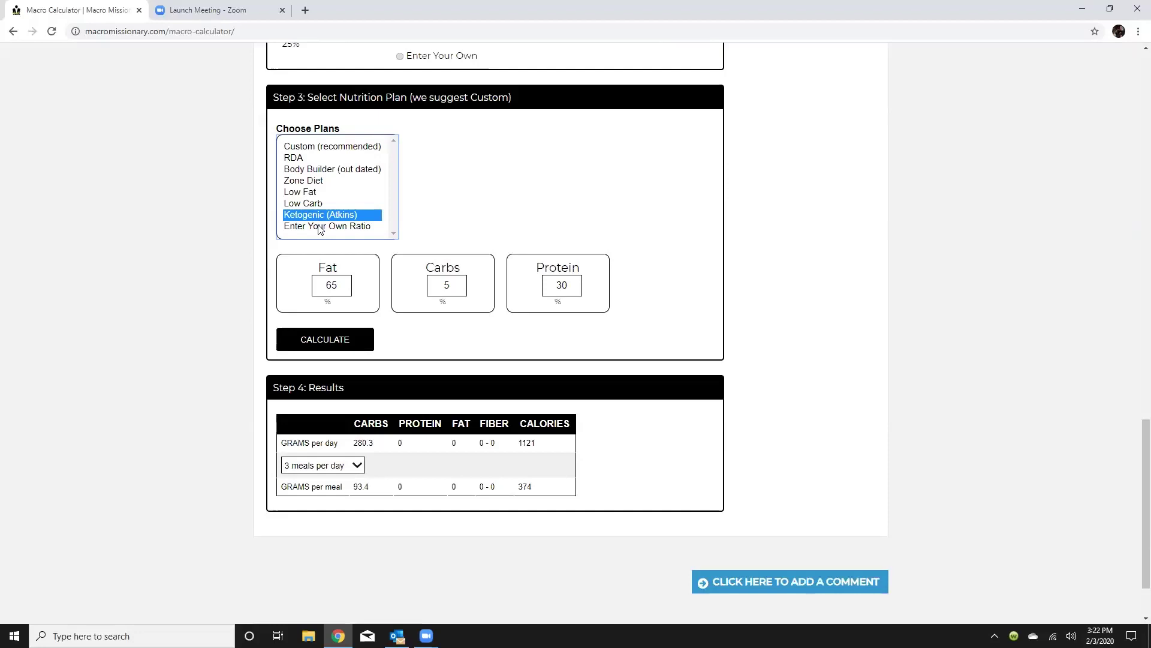
pyautogui.click(320, 227)
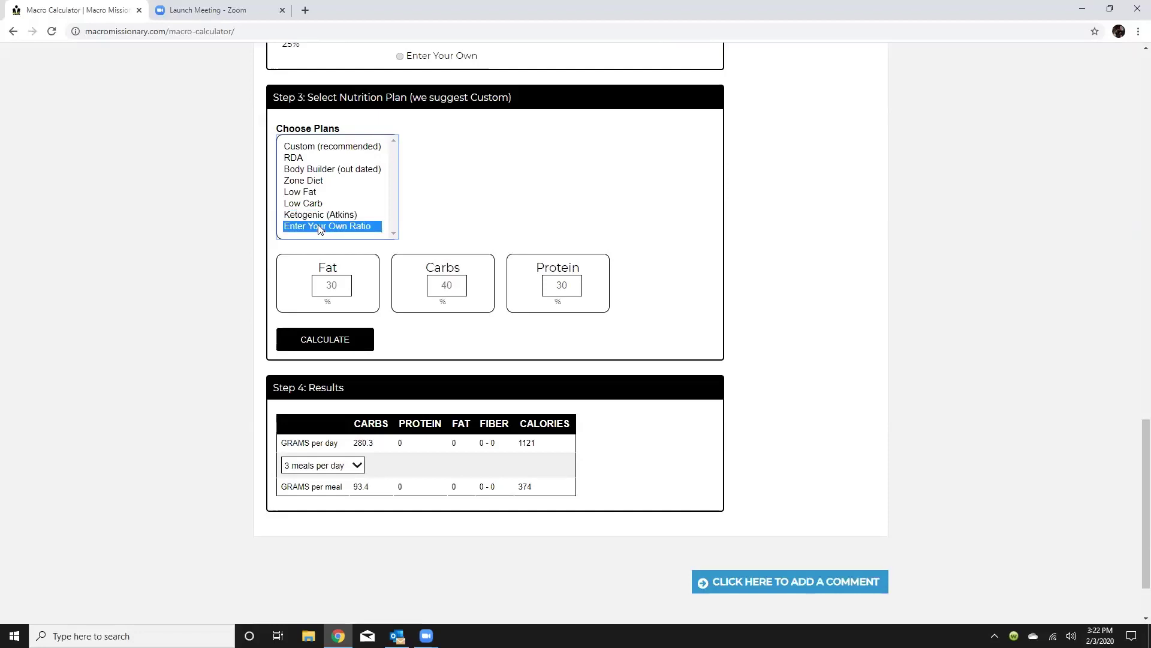
pyautogui.click(304, 148)
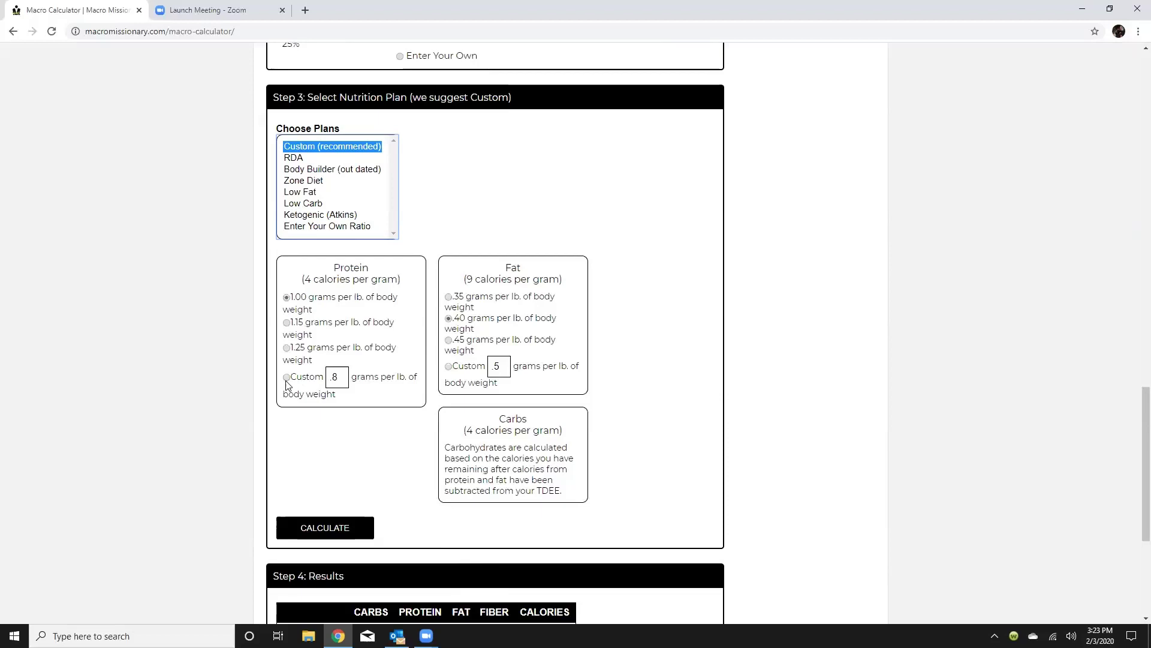
# Set protein to 1.15 g/lb and recalculate: 107.5 g carbs, 218.5 g protein, 76 g fat.
pyautogui.click(286, 322)
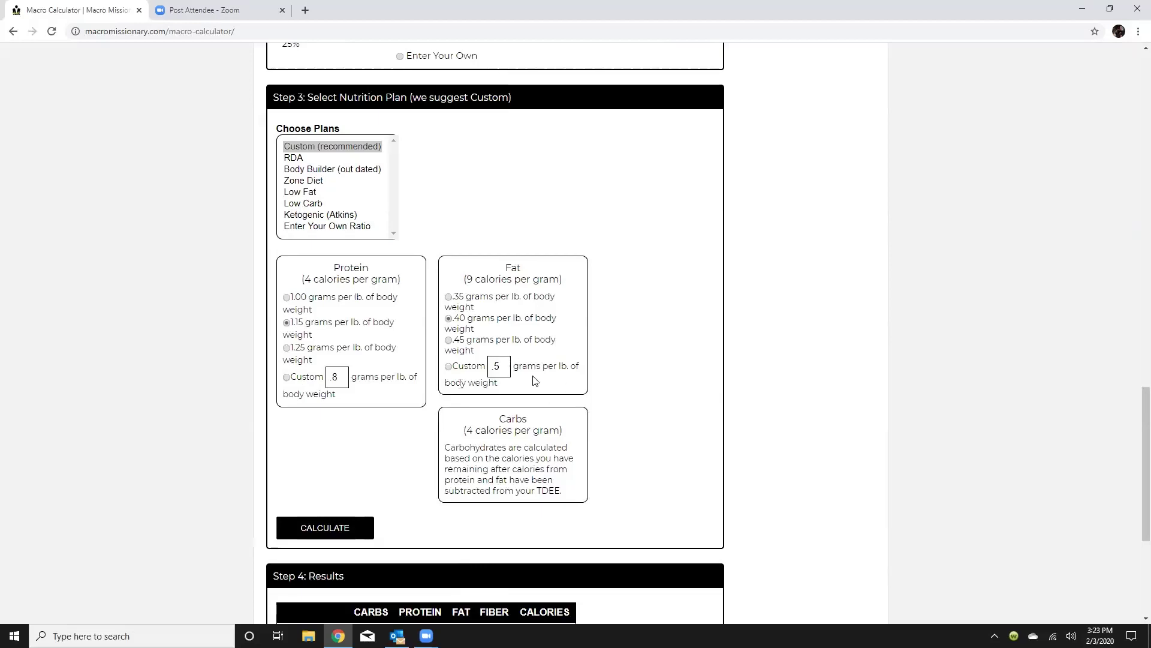
pyautogui.scroll(-4, 559, 515)
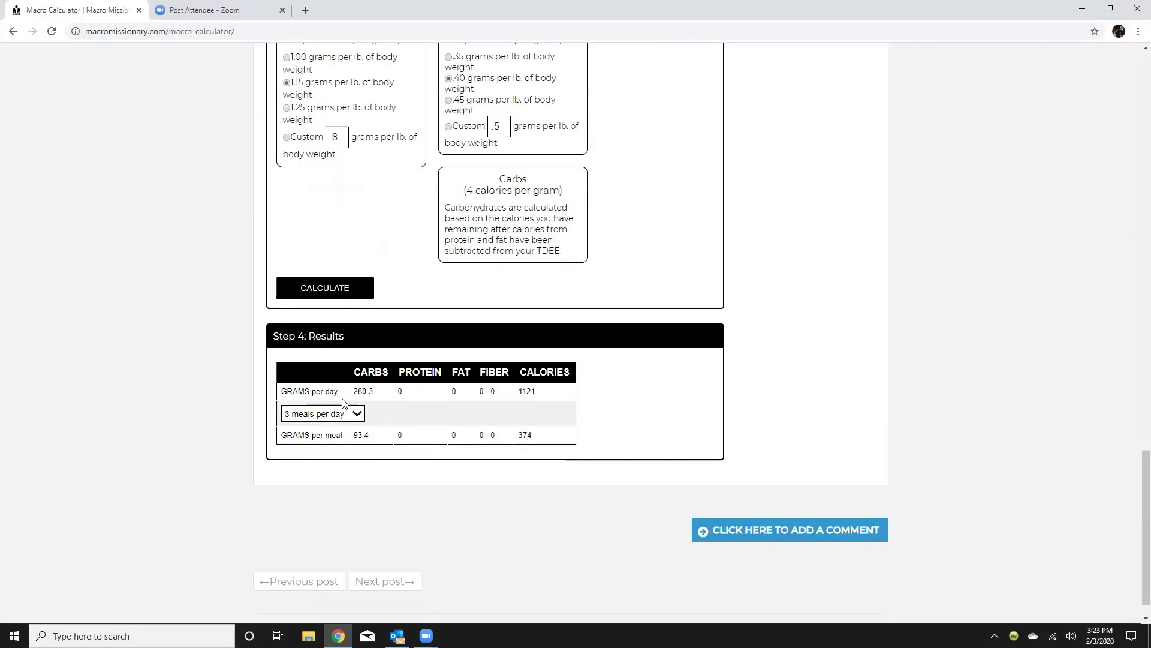
pyautogui.click(342, 291)
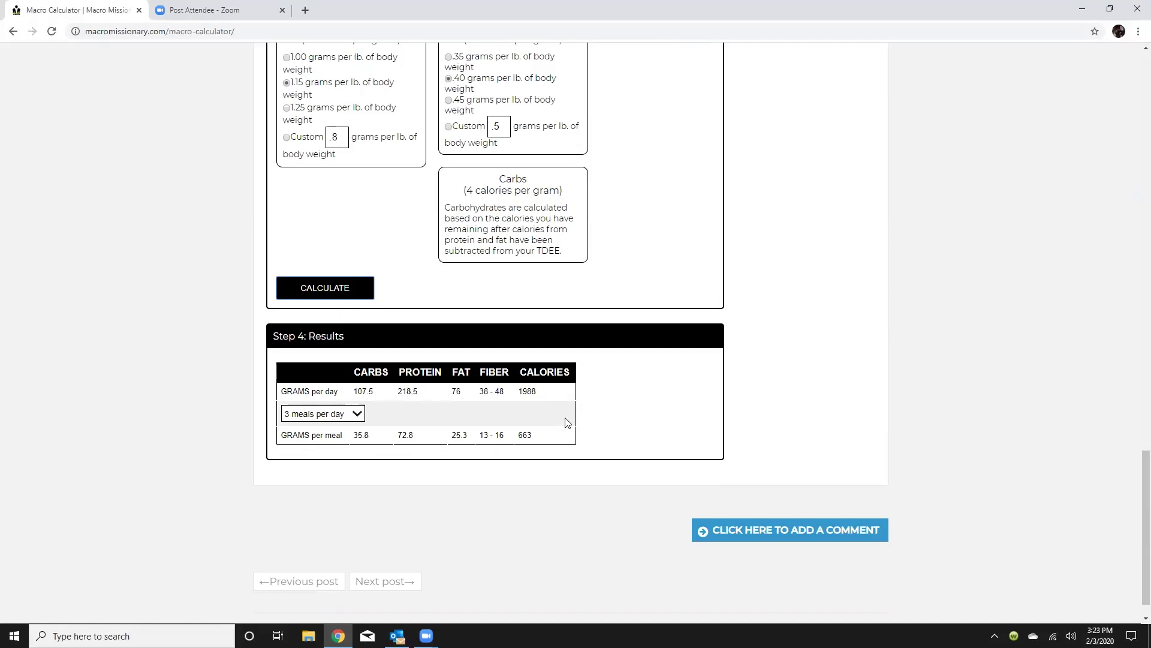
pyautogui.scroll(2, 757, 383)
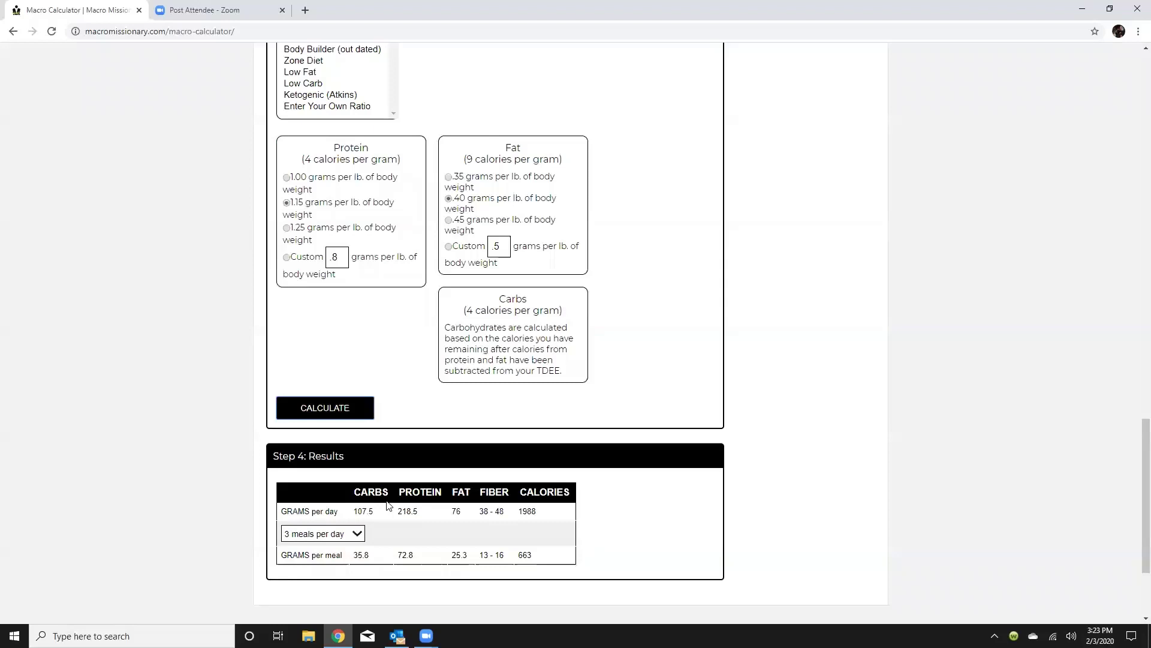
# Switch fat to Custom and enter .2 grams per lb of body weight.
pyautogui.scroll(1, 716, 451)
pyautogui.scroll(1, 715, 455)
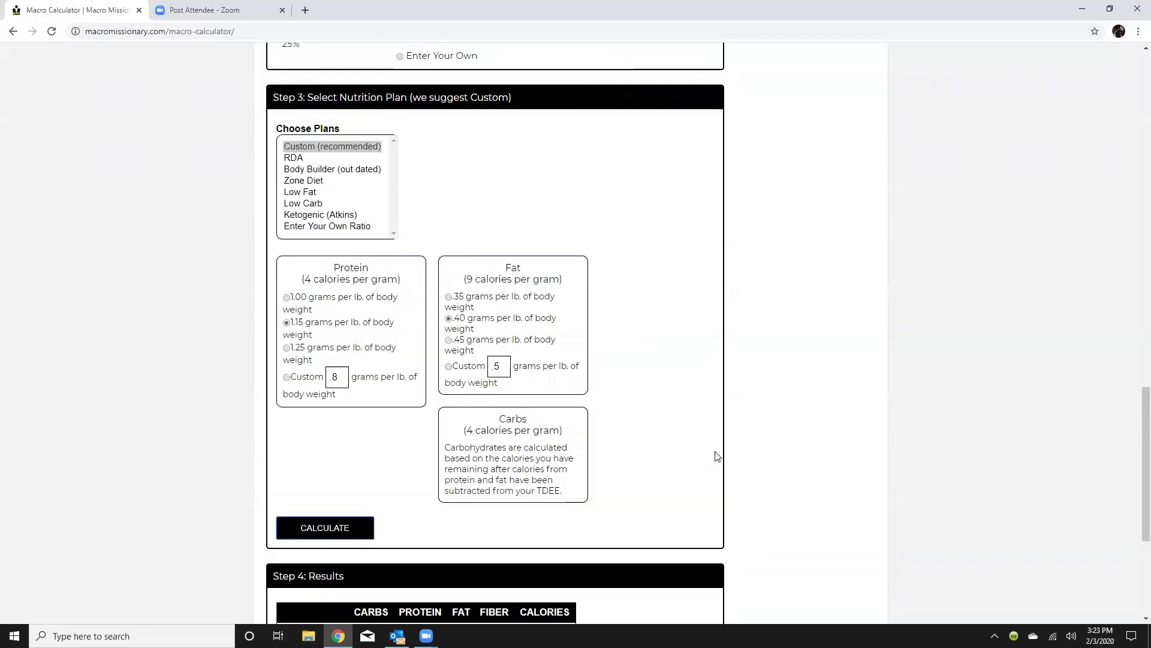
pyautogui.scroll(-1, 716, 456)
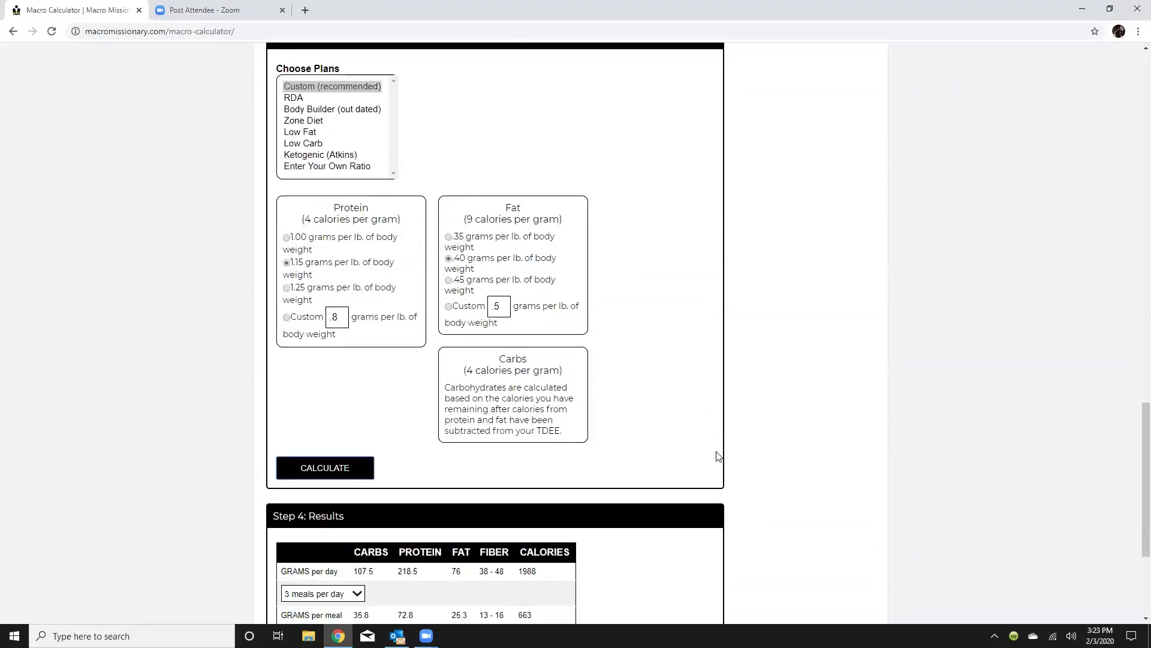
pyautogui.scroll(-2, 715, 451)
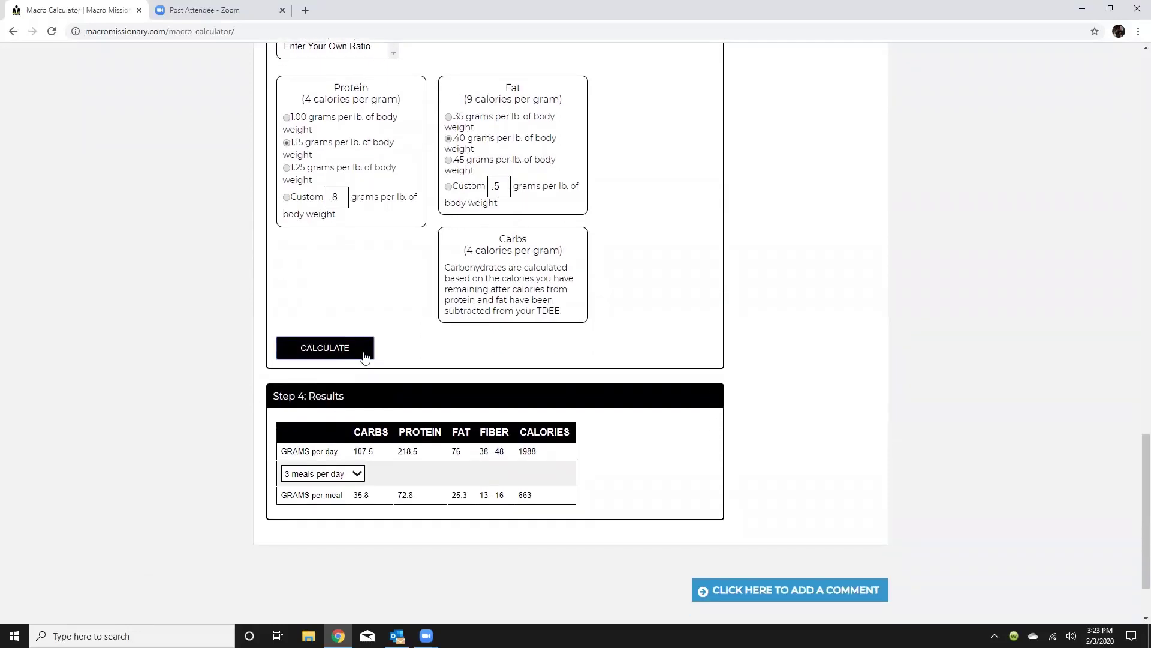
pyautogui.click(449, 187)
pyautogui.click(508, 186)
pyautogui.write('2')
pyautogui.press('BackSpace')
pyautogui.press('BackSpace')
pyautogui.write('.2')
# Recalculate the macros, giving 193 g carbs and 38 g fat daily.
pyautogui.click(353, 358)
pyautogui.scroll(12, 827, 394)
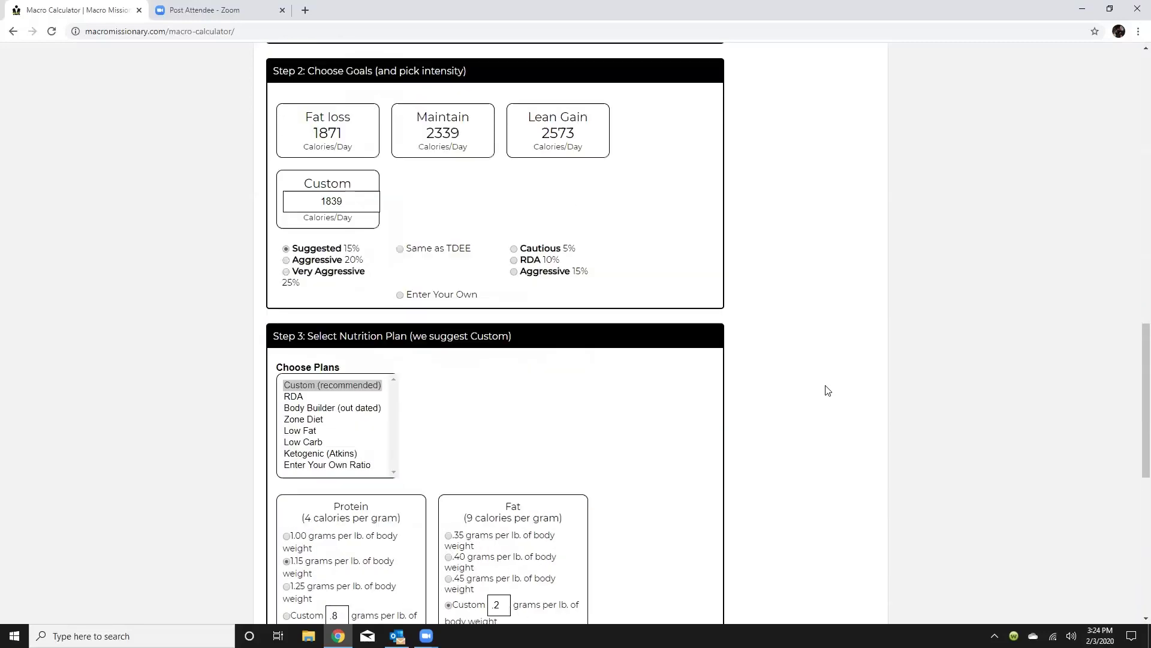
pyautogui.scroll(10, 821, 394)
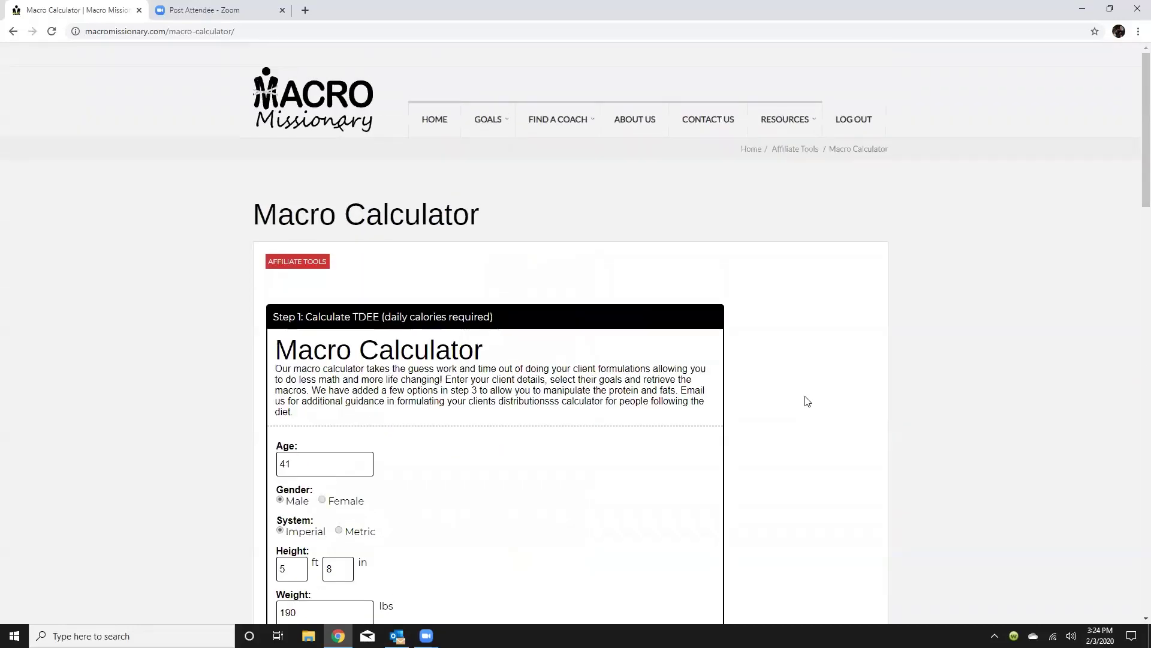
# Open the Advanced Calculator, enter the client's name and select Male.
pyautogui.click(12, 32)
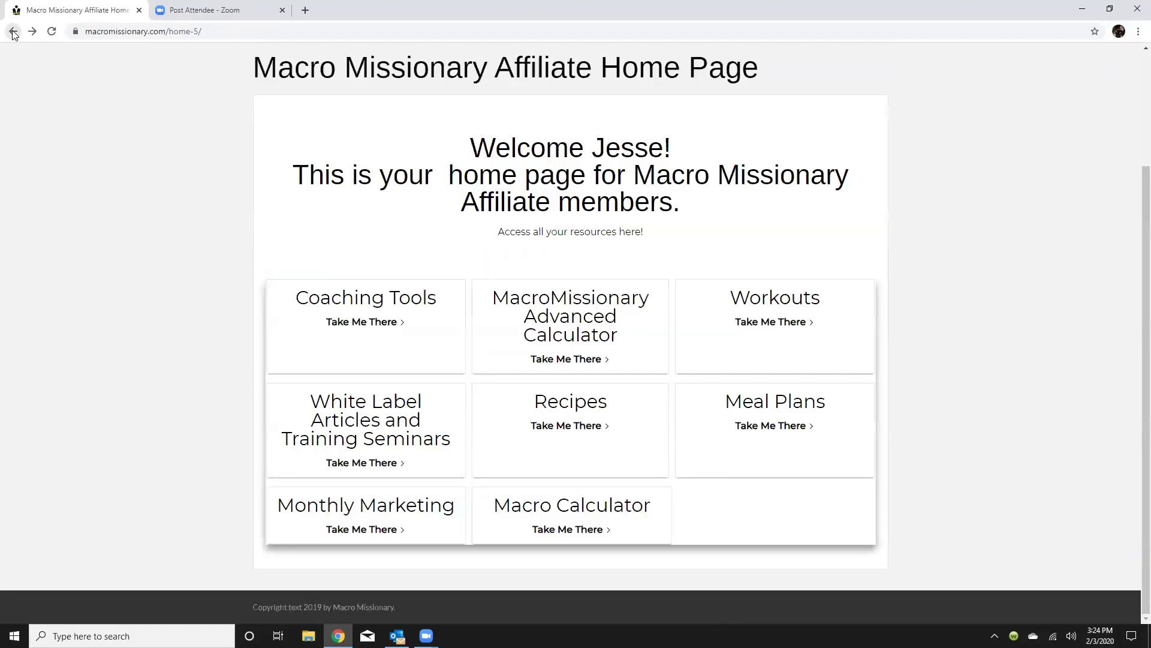
pyautogui.click(574, 366)
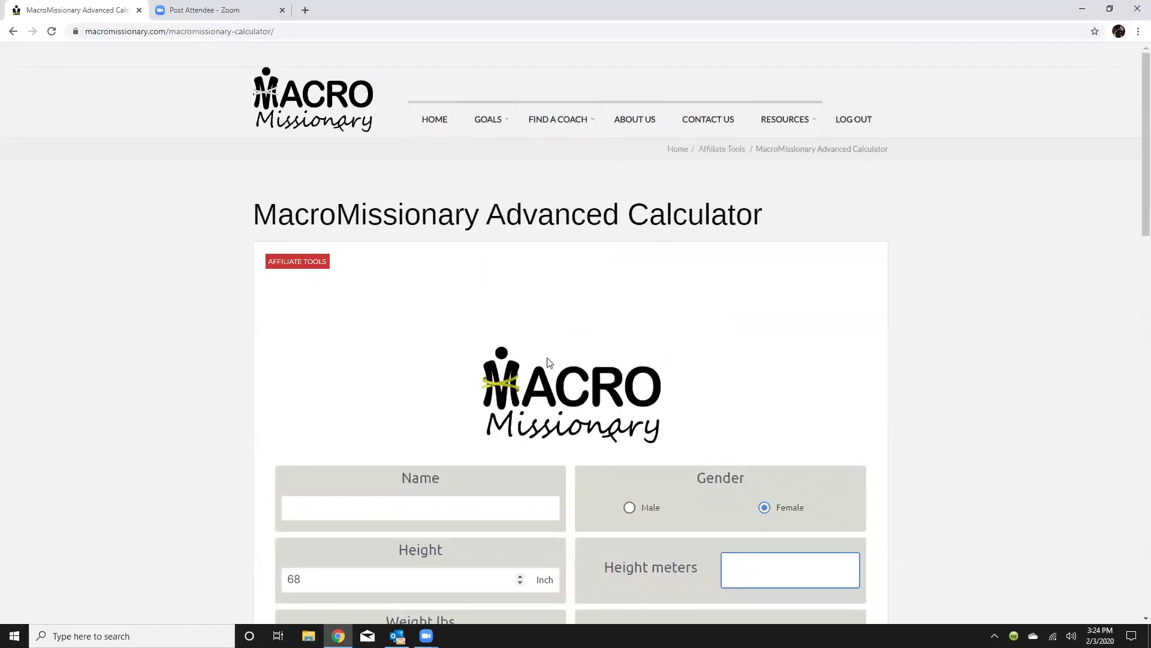
pyautogui.scroll(-4, 548, 361)
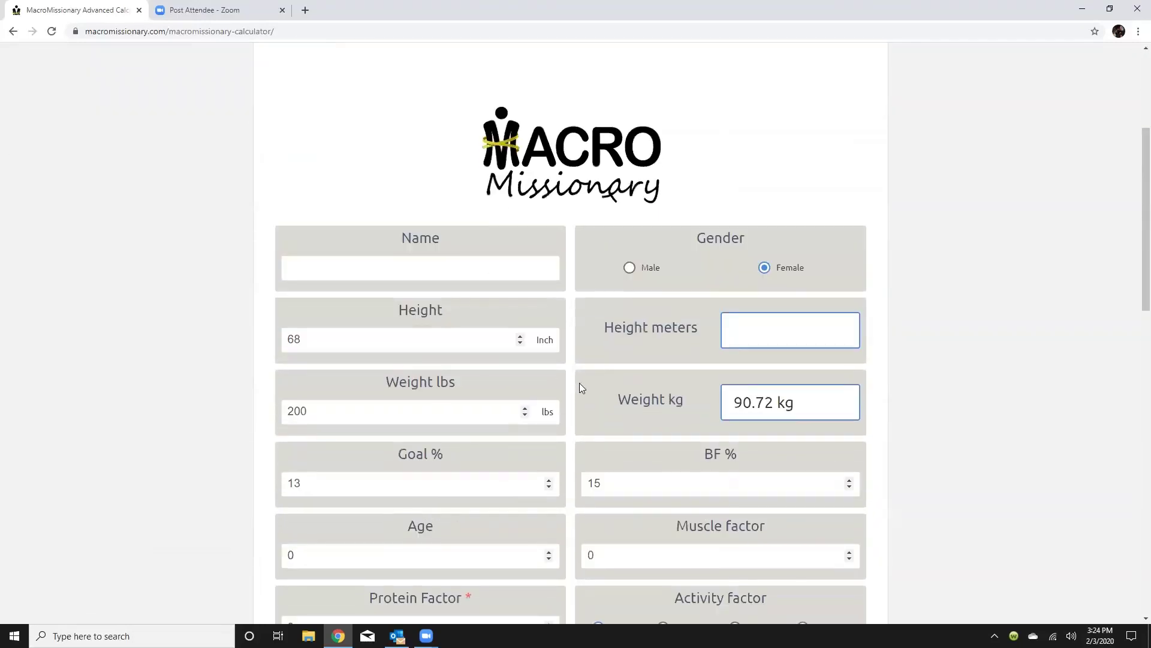
pyautogui.click(373, 271)
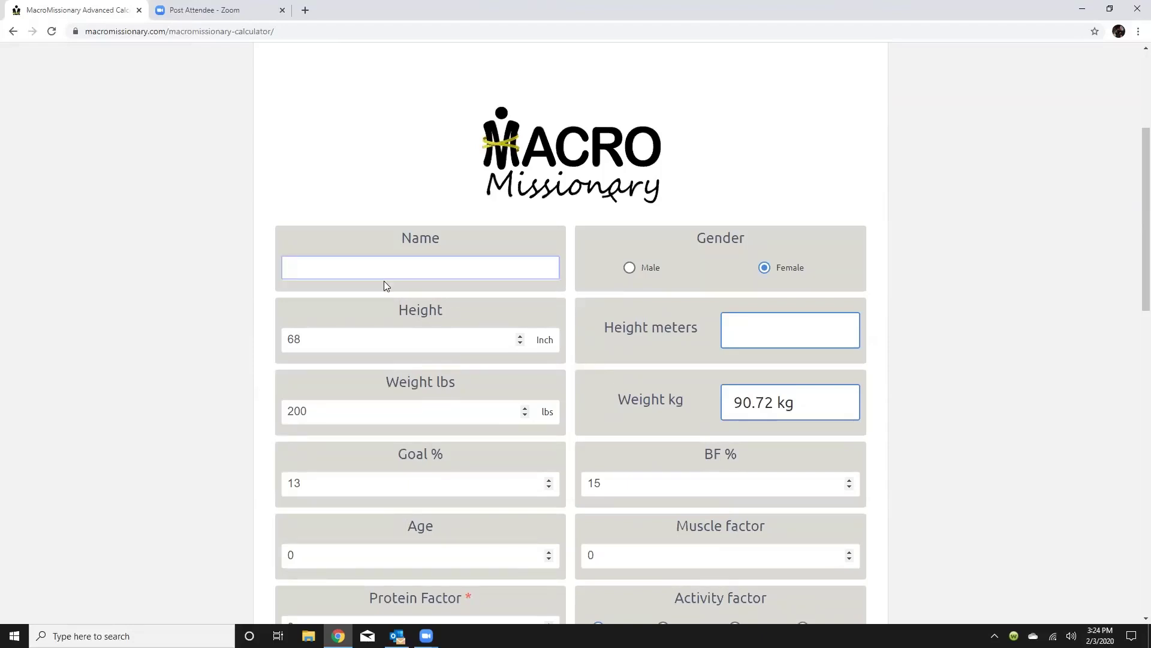
pyautogui.click(628, 269)
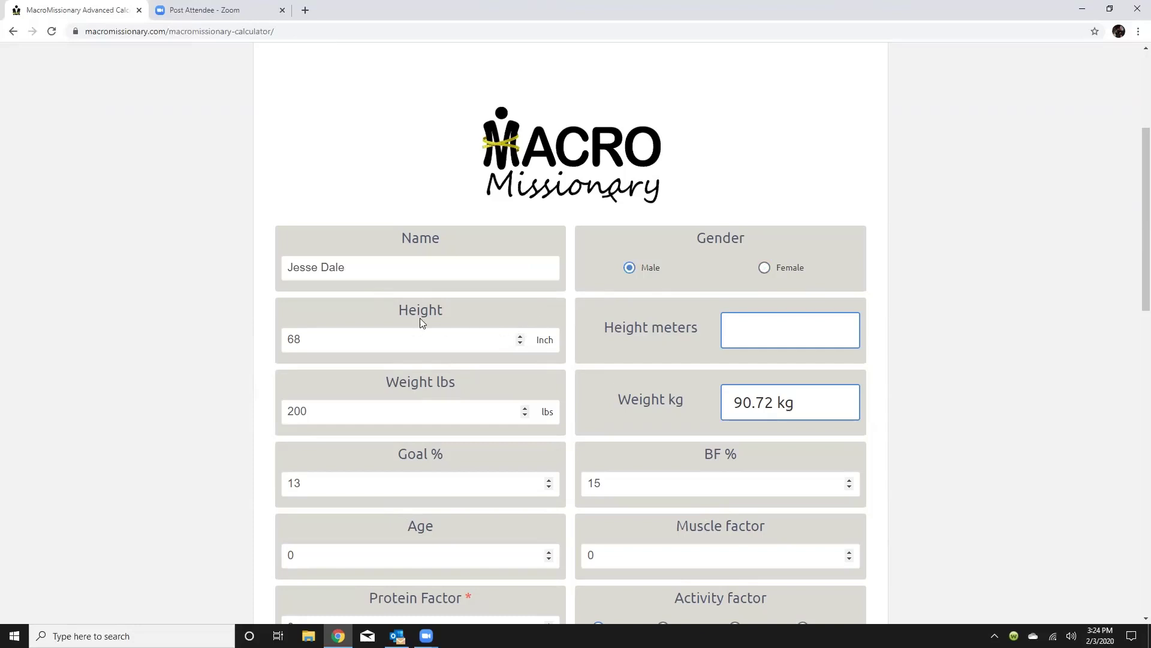
# Lower the weight to 190 lbs with the spinner.
pyautogui.scroll(-2, 451, 283)
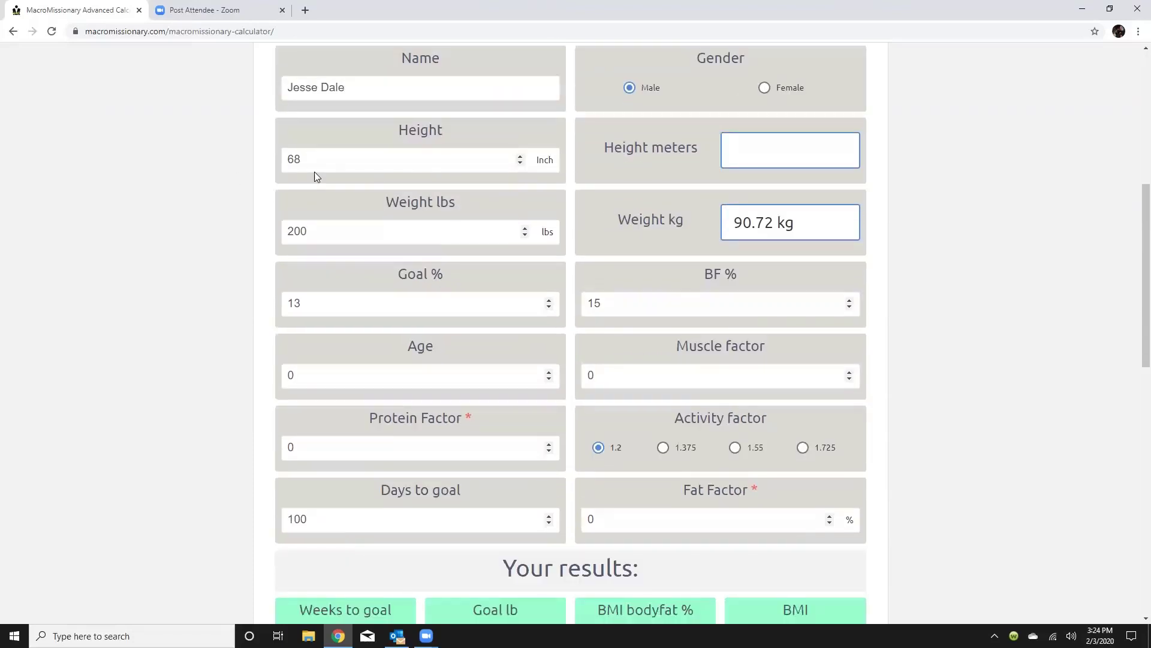
pyautogui.click(525, 235)
pyautogui.click(525, 236)
pyautogui.click(525, 235)
pyautogui.click(525, 235)
pyautogui.click(526, 235)
pyautogui.click(525, 235)
pyautogui.click(526, 235)
pyautogui.click(525, 235)
pyautogui.click(525, 235)
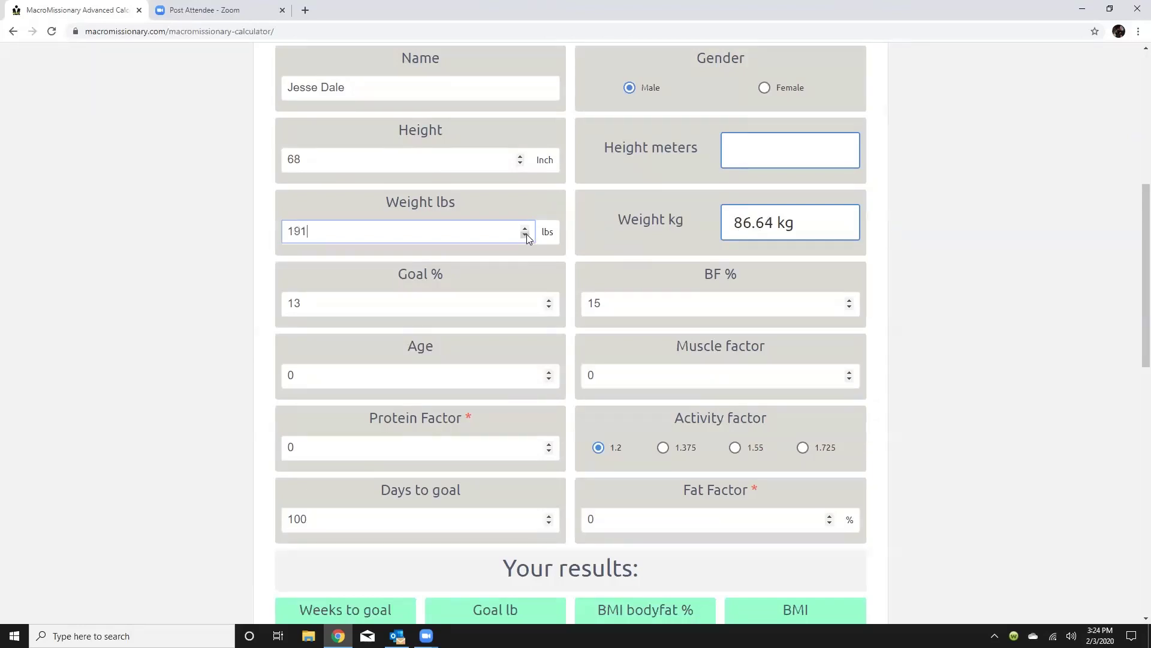
pyautogui.click(525, 235)
pyautogui.scroll(-1, 738, 260)
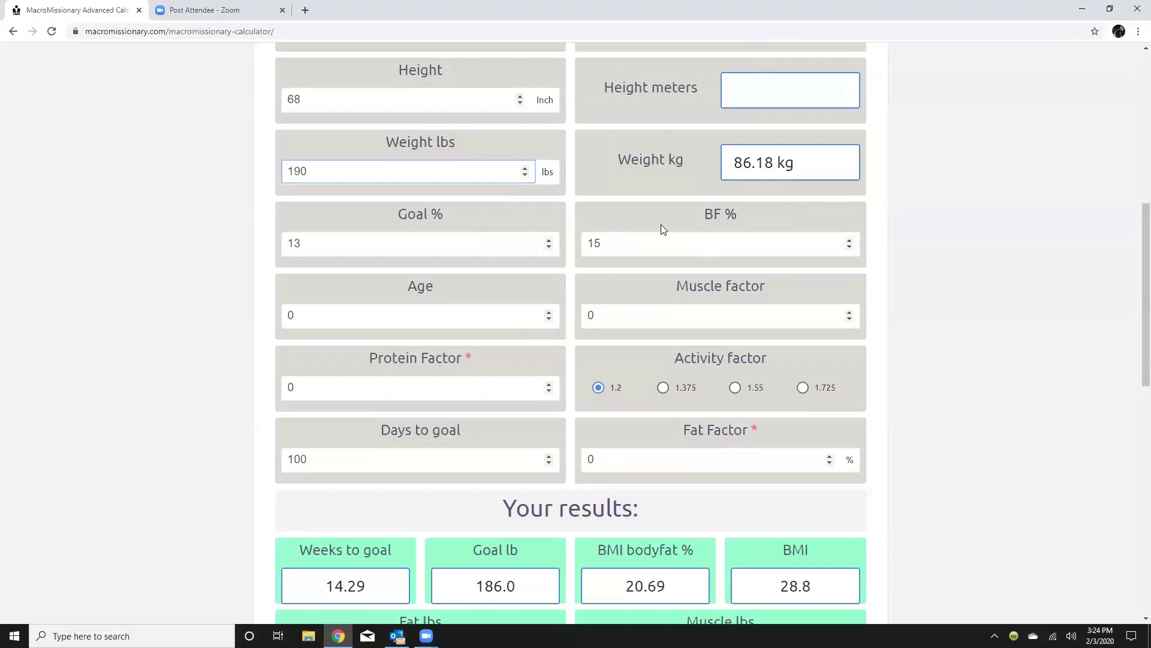
pyautogui.scroll(-2, 662, 229)
pyautogui.scroll(1, 503, 132)
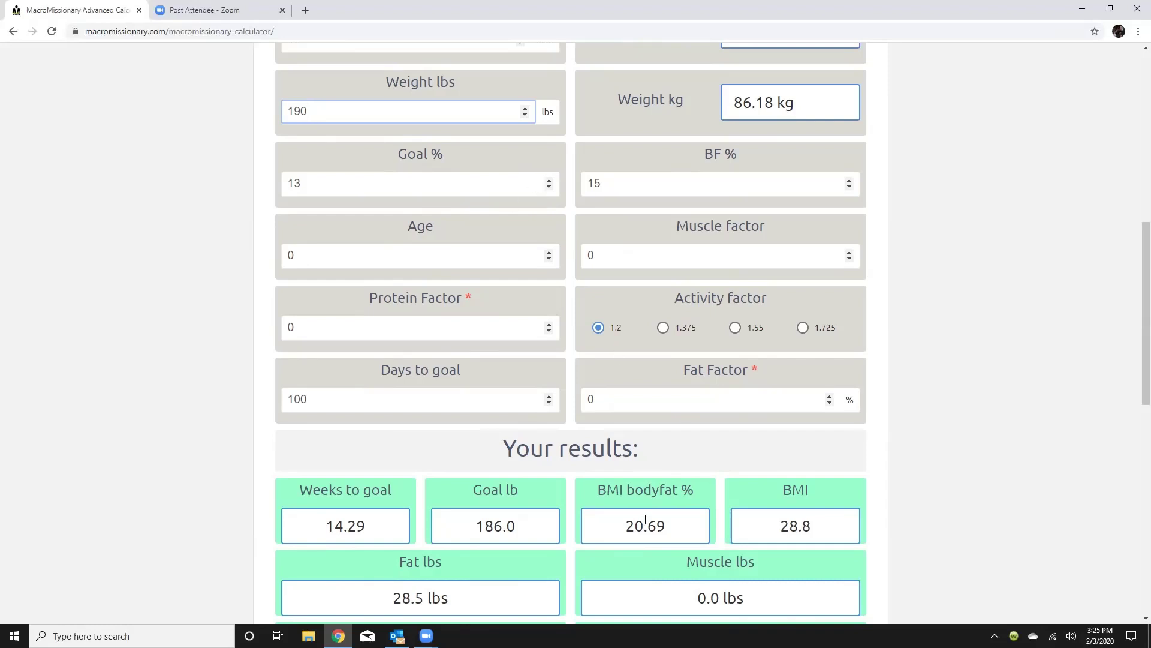
# Set the age to 41 and type 12 into the Goal % field.
pyautogui.click(527, 265)
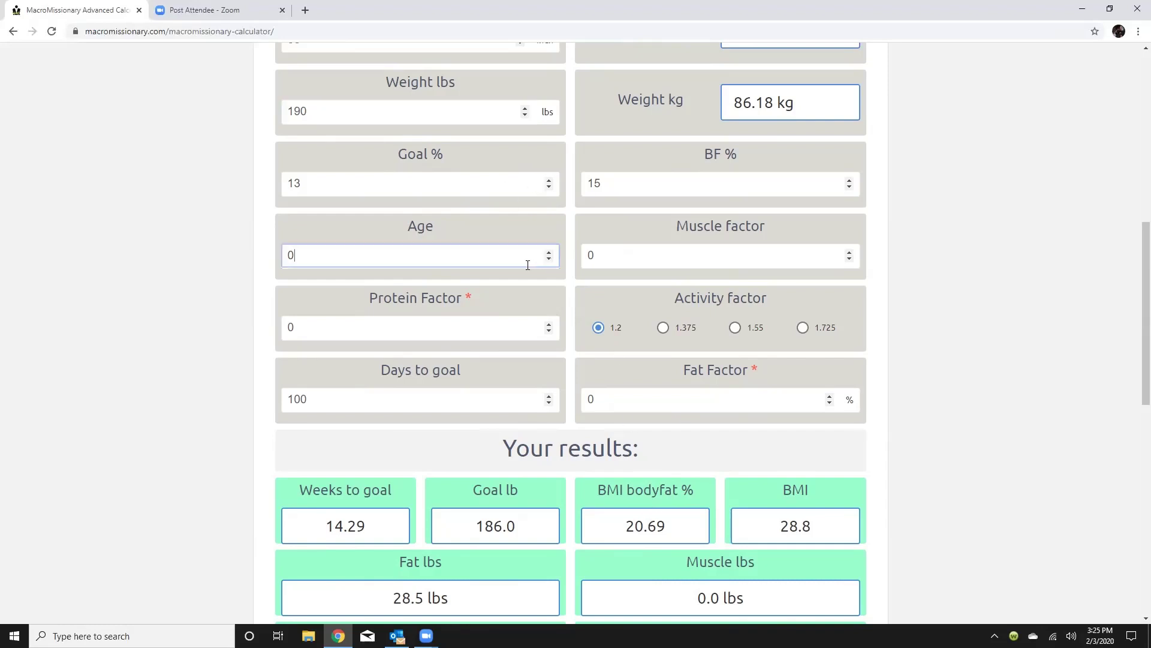
pyautogui.press('BackSpace')
pyautogui.write('41')
pyautogui.click(500, 176)
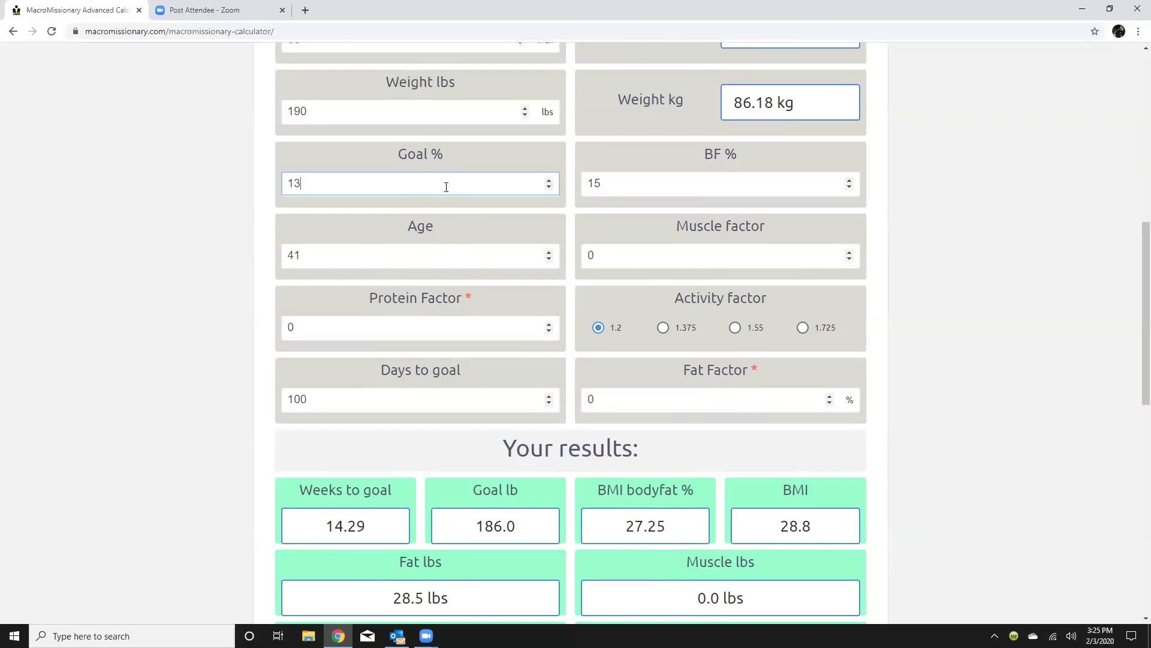
pyautogui.press('BackSpace')
pyautogui.press('F11')
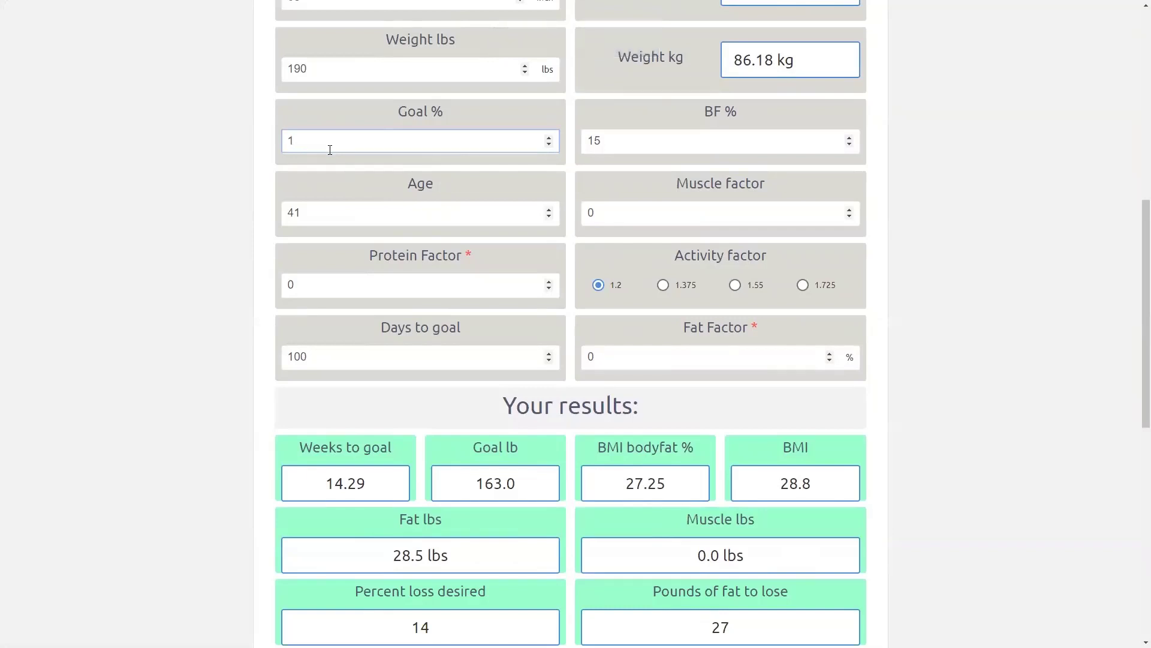
pyautogui.press('BackSpace')
pyautogui.write('12')
# Set body fat to 12% and step the Goal % down to 7.
pyautogui.click(766, 141)
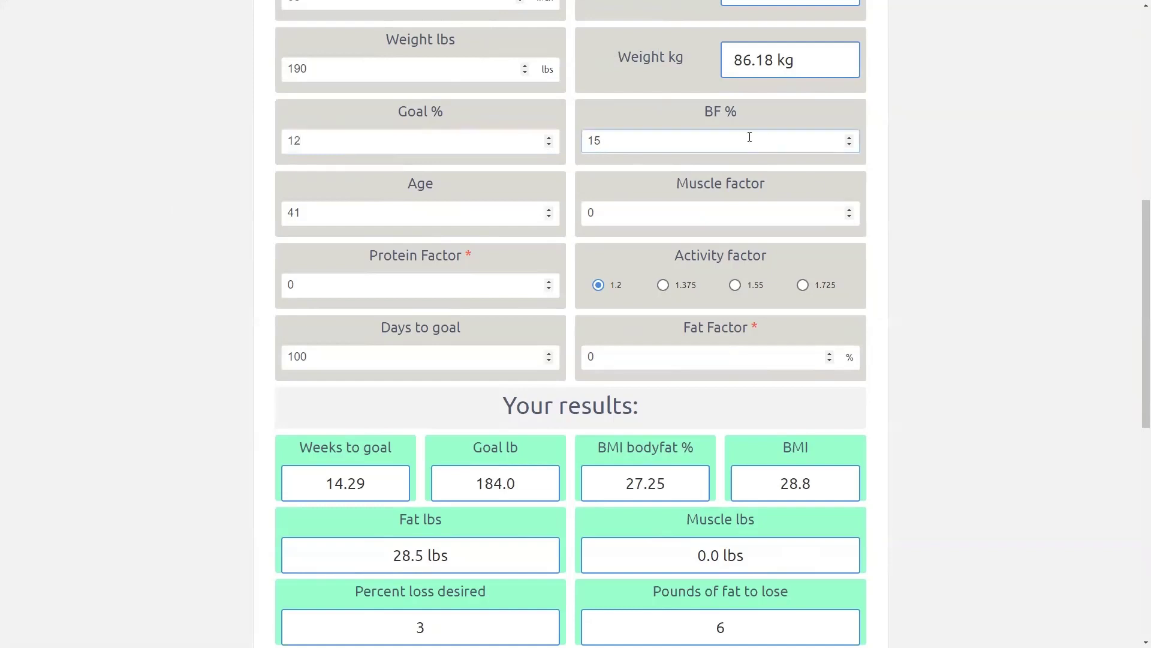
pyautogui.press('BackSpace')
pyautogui.write('2')
pyautogui.click(329, 141)
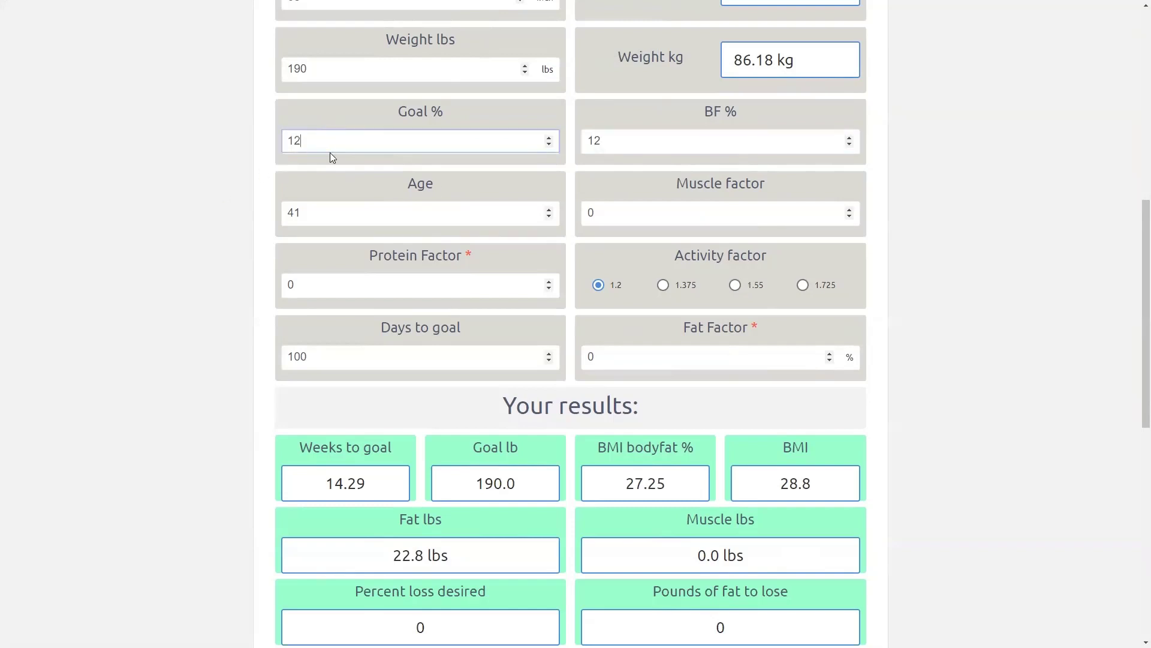
pyautogui.click(550, 137)
pyautogui.doubleClick(549, 143)
pyautogui.click(549, 145)
pyautogui.click(549, 144)
pyautogui.click(549, 144)
pyautogui.click(550, 145)
pyautogui.click(549, 145)
pyautogui.click(550, 138)
# Lower the days to goal to 90, giving a 180.0 lb goal and TDEE 2,250.
pyautogui.doubleClick(549, 360)
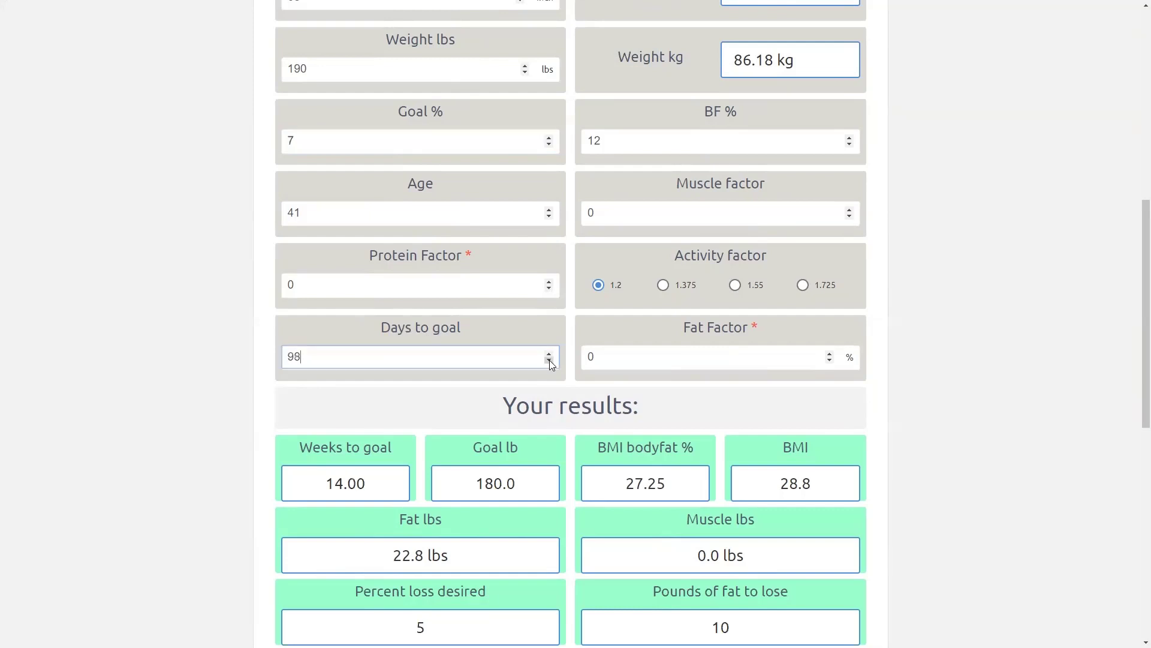
pyautogui.click(549, 360)
pyautogui.click(549, 360)
pyautogui.click(549, 360)
pyautogui.click(549, 360)
pyautogui.click(548, 361)
pyautogui.click(549, 361)
pyautogui.click(548, 361)
pyautogui.click(548, 361)
pyautogui.scroll(-2, 611, 297)
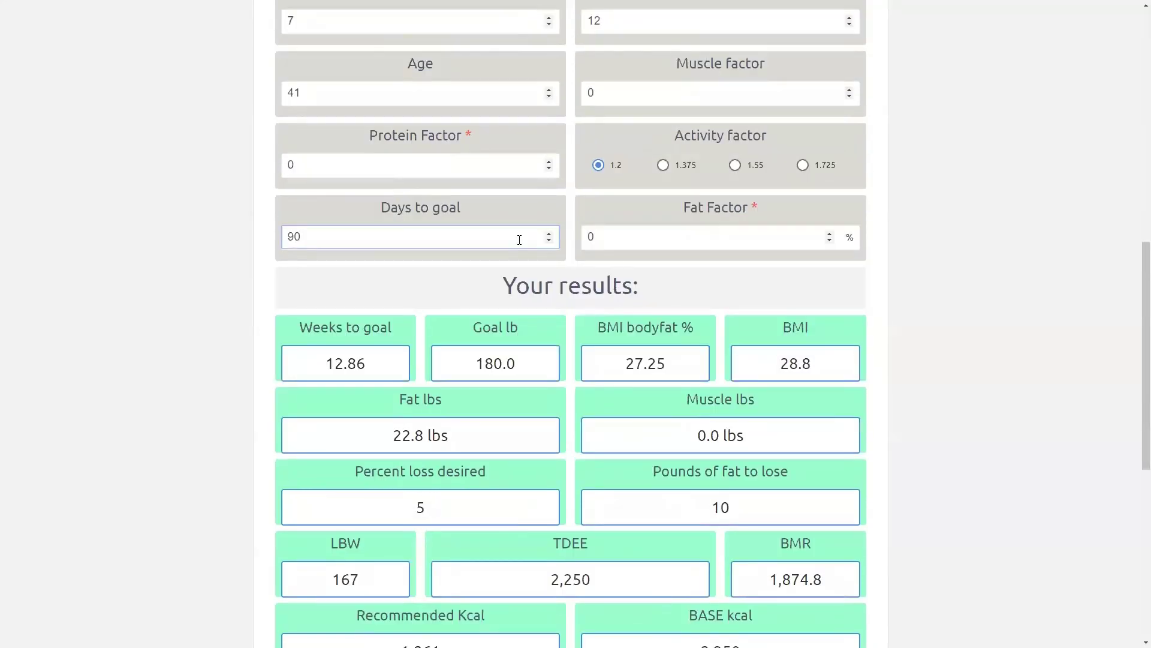
# Change the Fat Factor from 0 to 30.
pyautogui.click(599, 237)
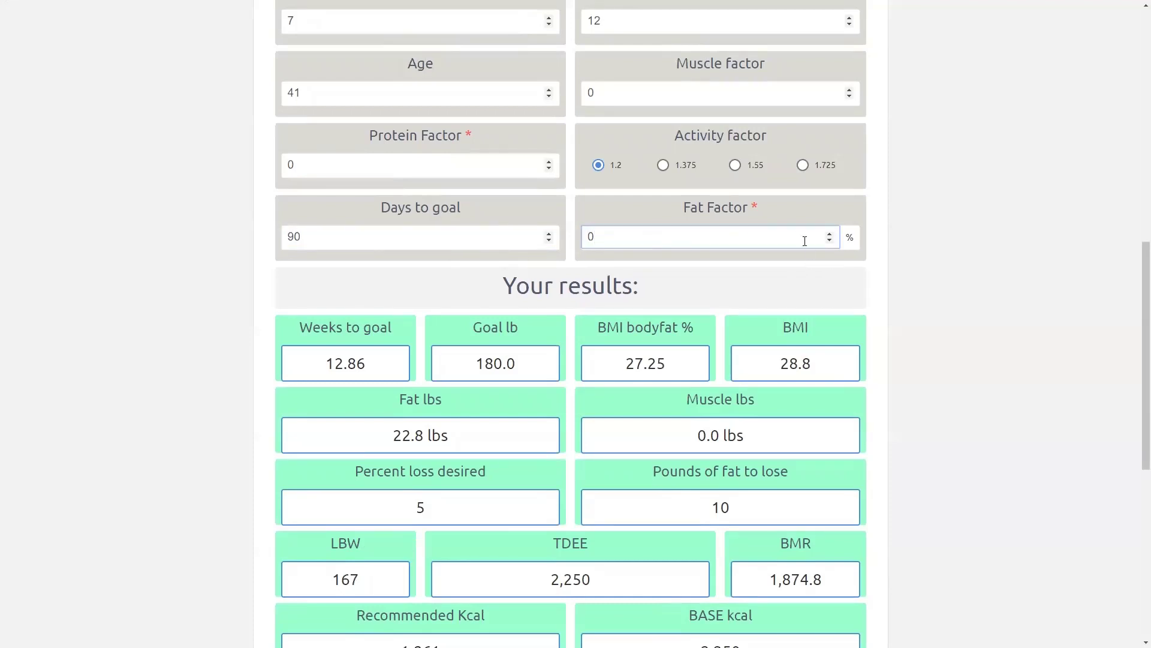
pyautogui.press('BackSpace')
pyautogui.write('30')
pyautogui.click(950, 204)
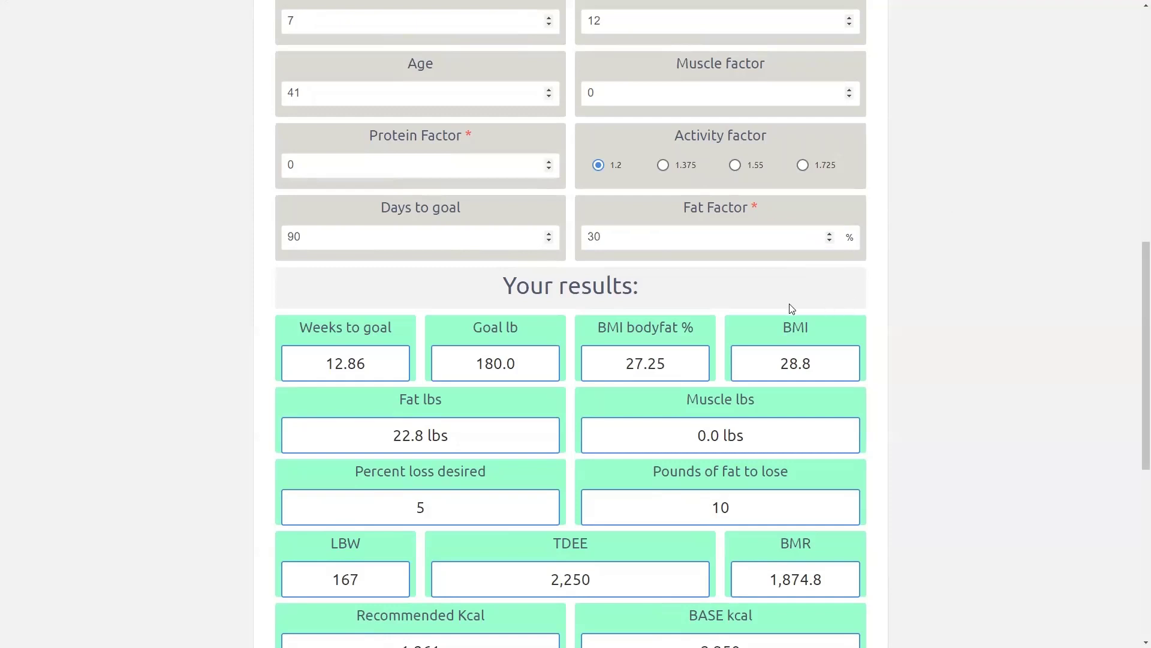
# Set the Muscle factor to .56 so Muscle lbs reads 93.5 lbs.
pyautogui.scroll(2, 789, 304)
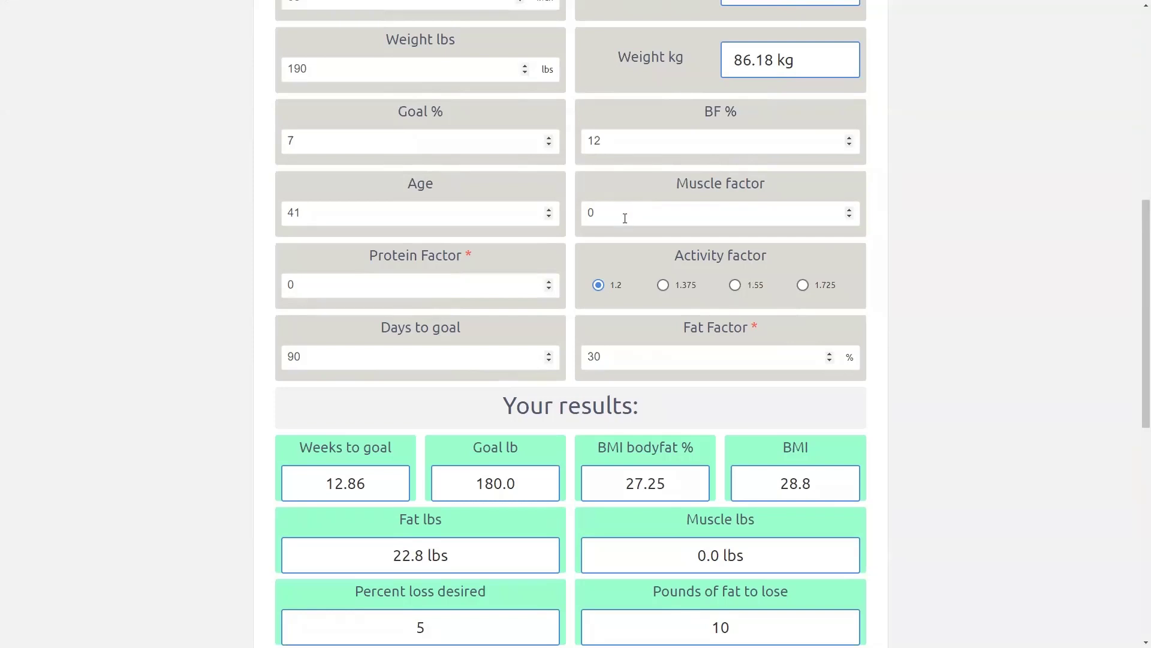
pyautogui.click(625, 215)
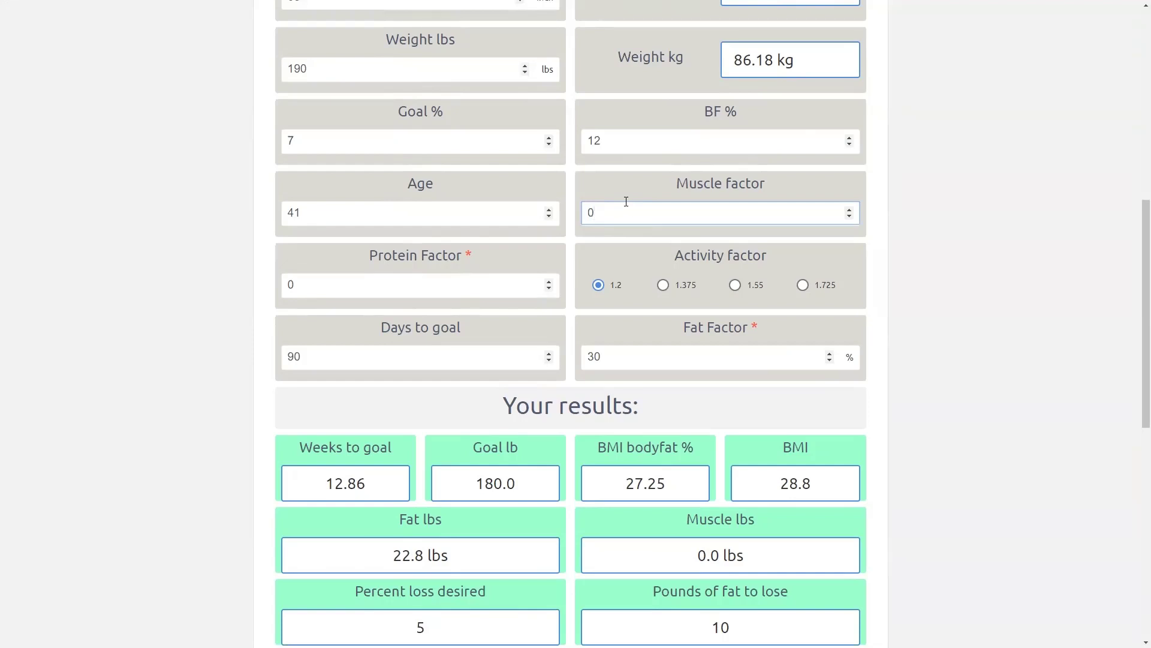
pyautogui.press('BackSpace')
pyautogui.press('F11')
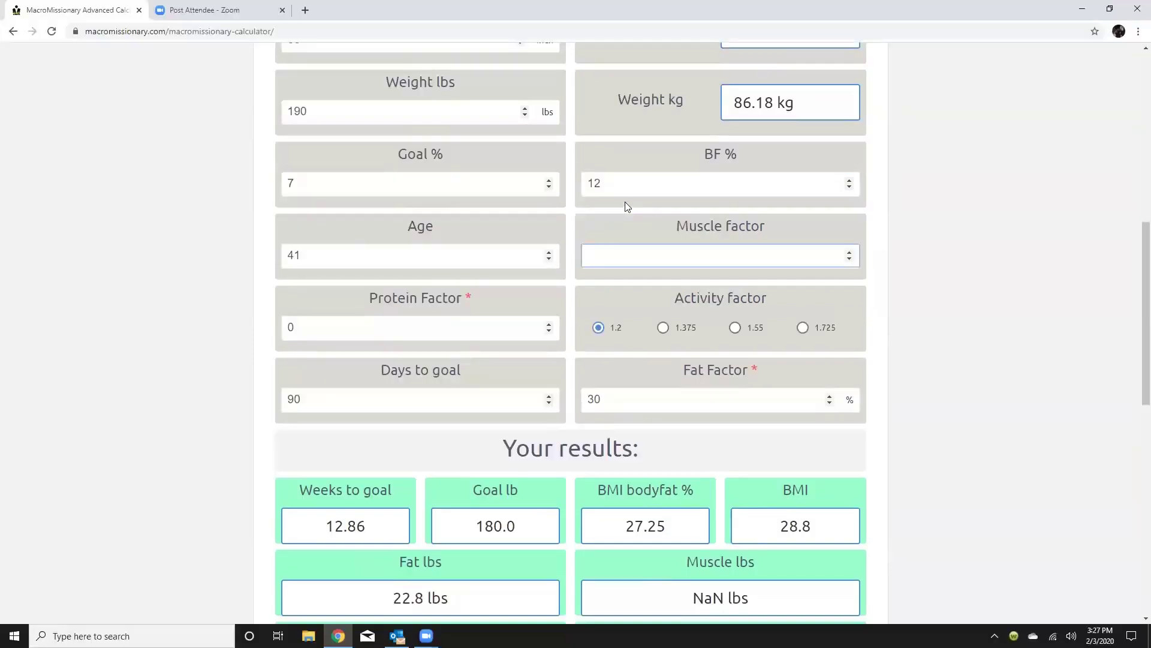
pyautogui.write('.56')
# Replace the Protein Factor's 0 with 2.25, giving 210.38 g protein, 115.4 g carbs and 62.0 g fat.
pyautogui.scroll(-2, 755, 239)
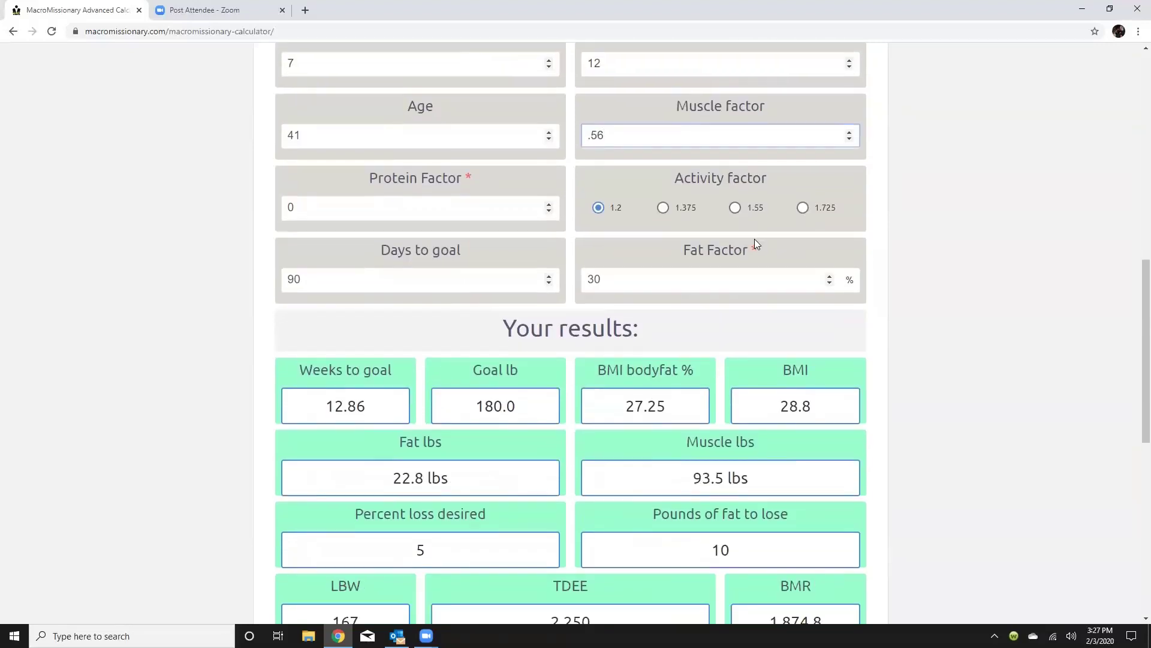
pyautogui.scroll(5, 786, 245)
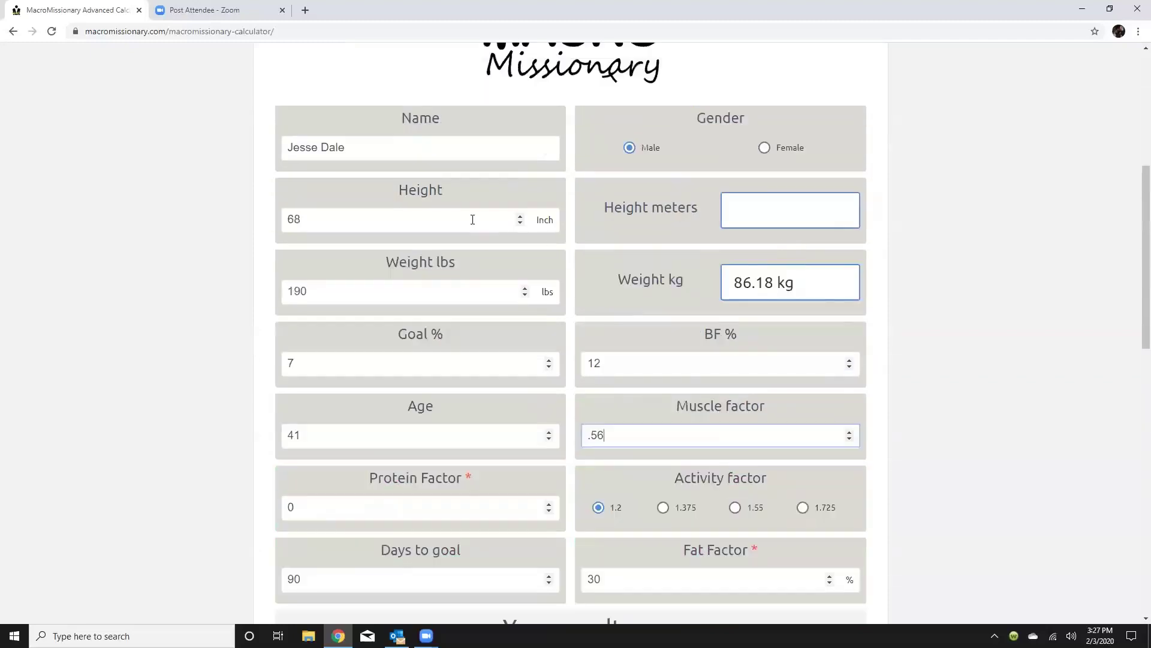
pyautogui.scroll(-3, 414, 258)
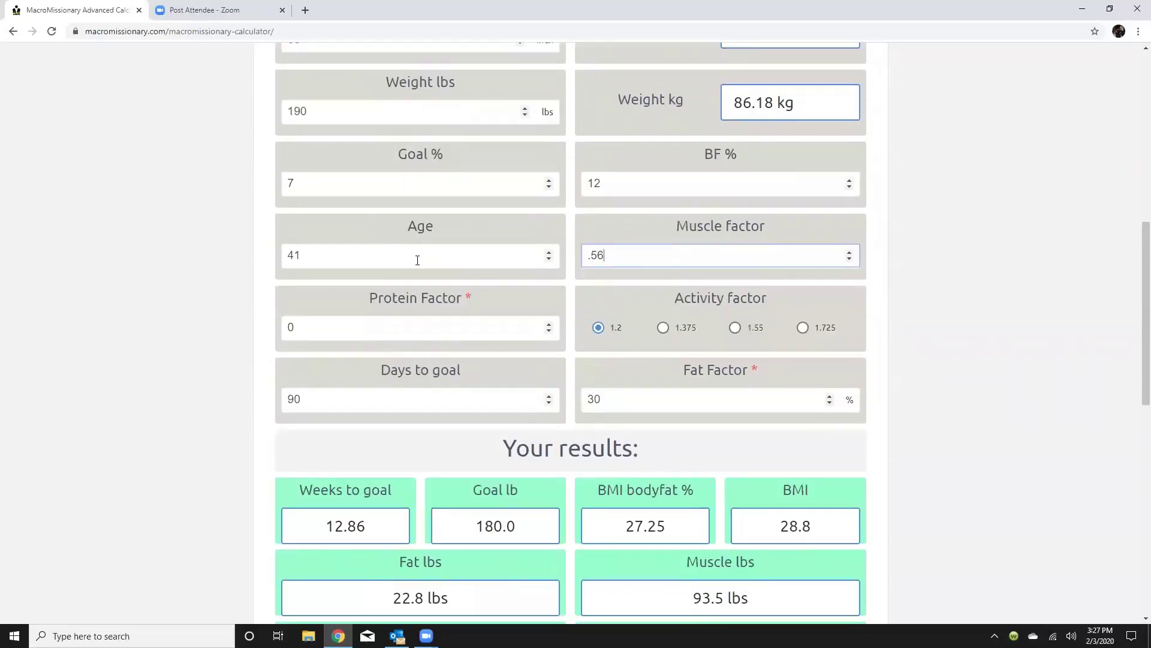
pyautogui.scroll(-3, 418, 258)
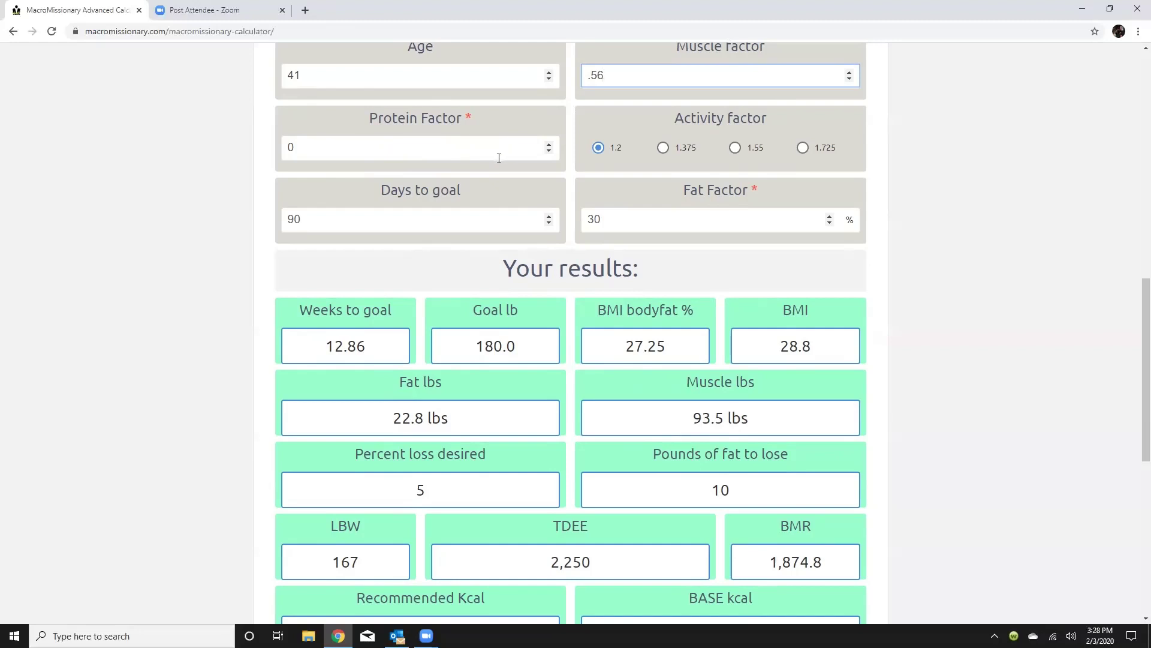
pyautogui.click(308, 144)
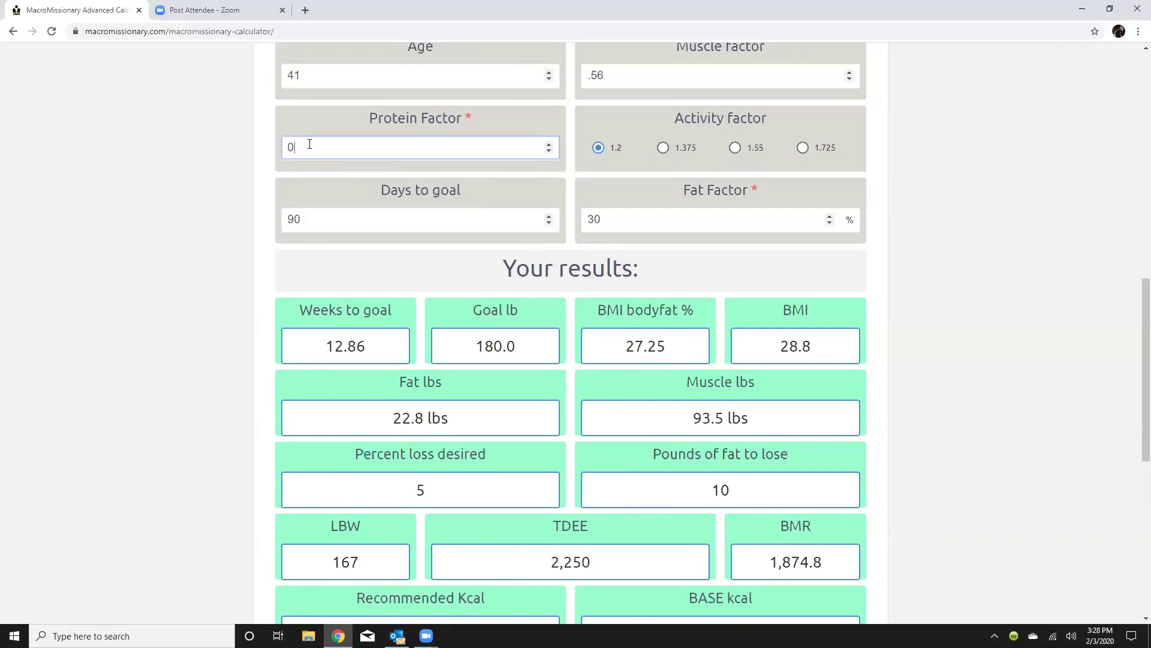
pyautogui.press('BackSpace')
pyautogui.write('2.25')
pyautogui.click(380, 223)
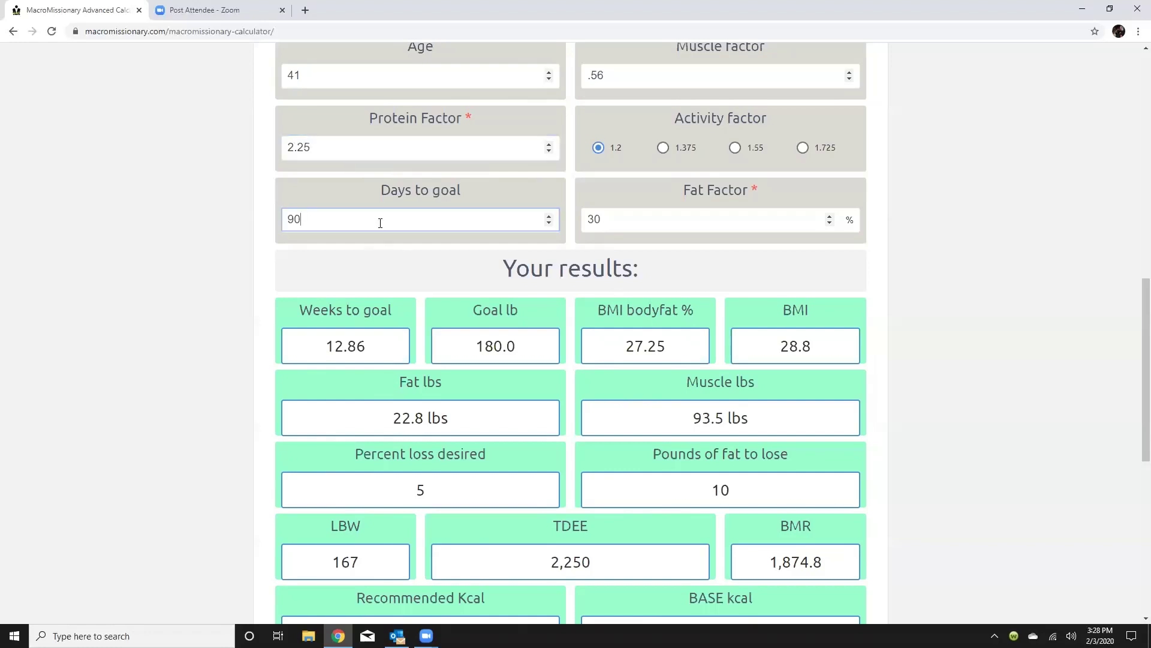
pyautogui.scroll(-3, 534, 363)
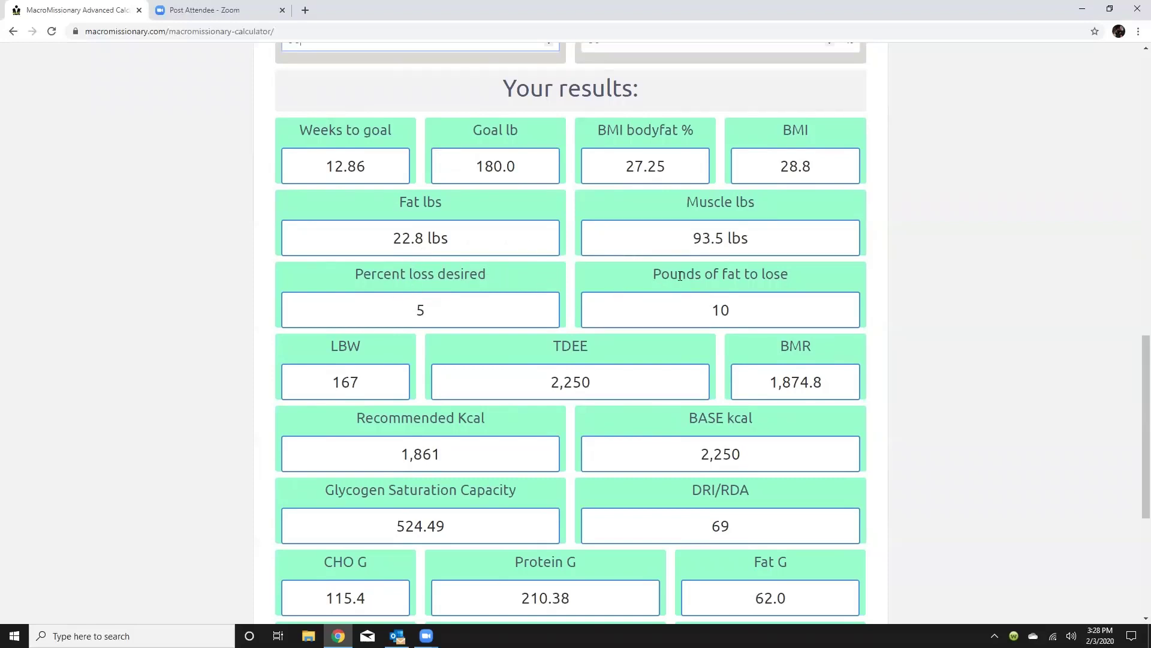
pyautogui.scroll(6, 710, 328)
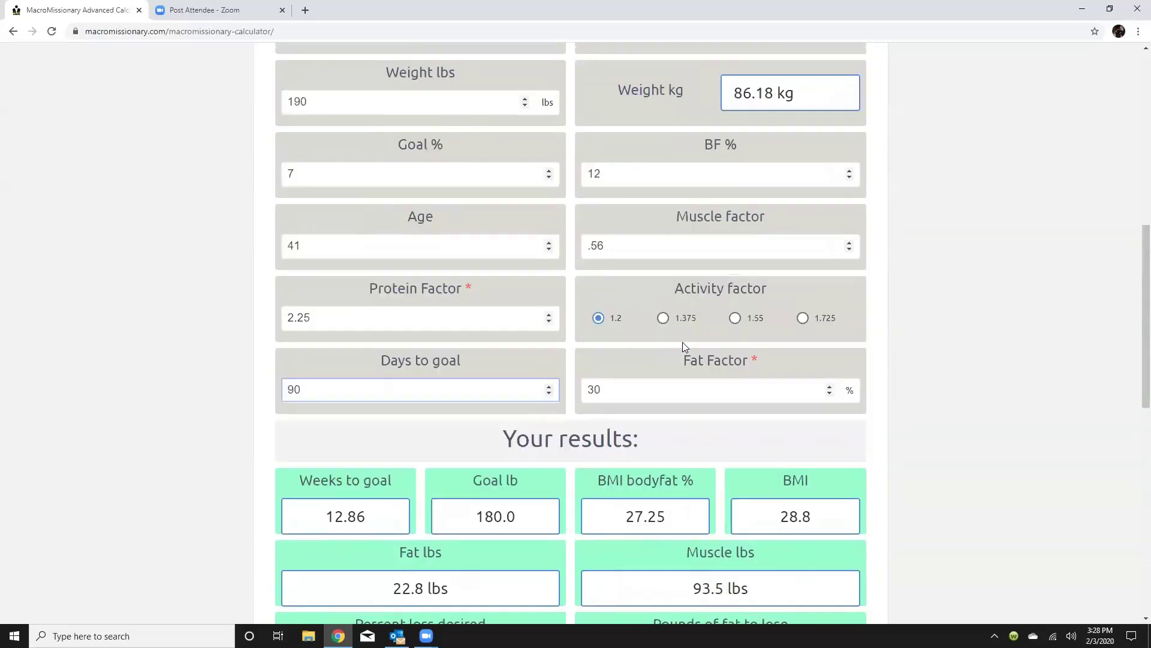
pyautogui.scroll(-3, 657, 372)
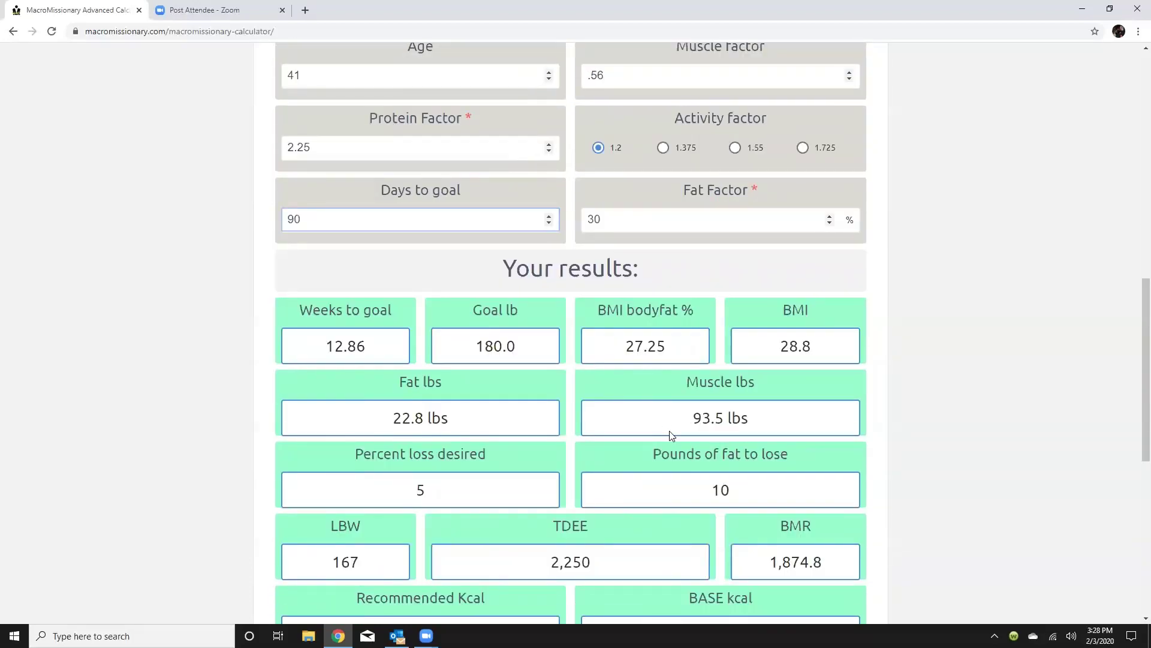
pyautogui.scroll(-3, 669, 436)
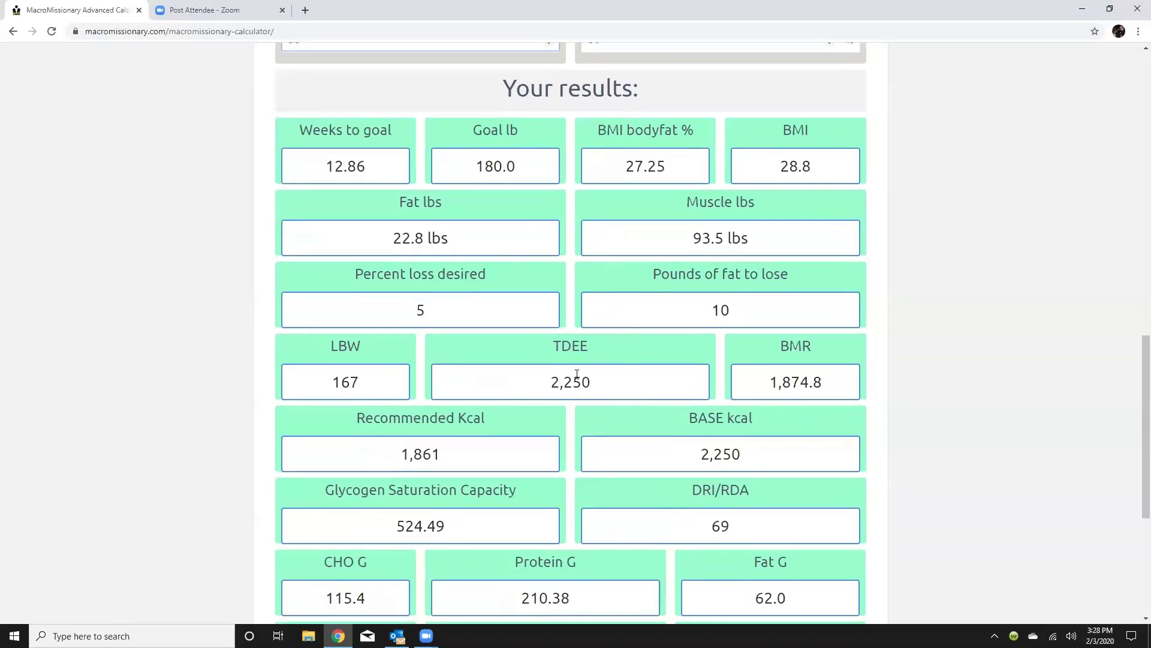
pyautogui.scroll(-1, 687, 384)
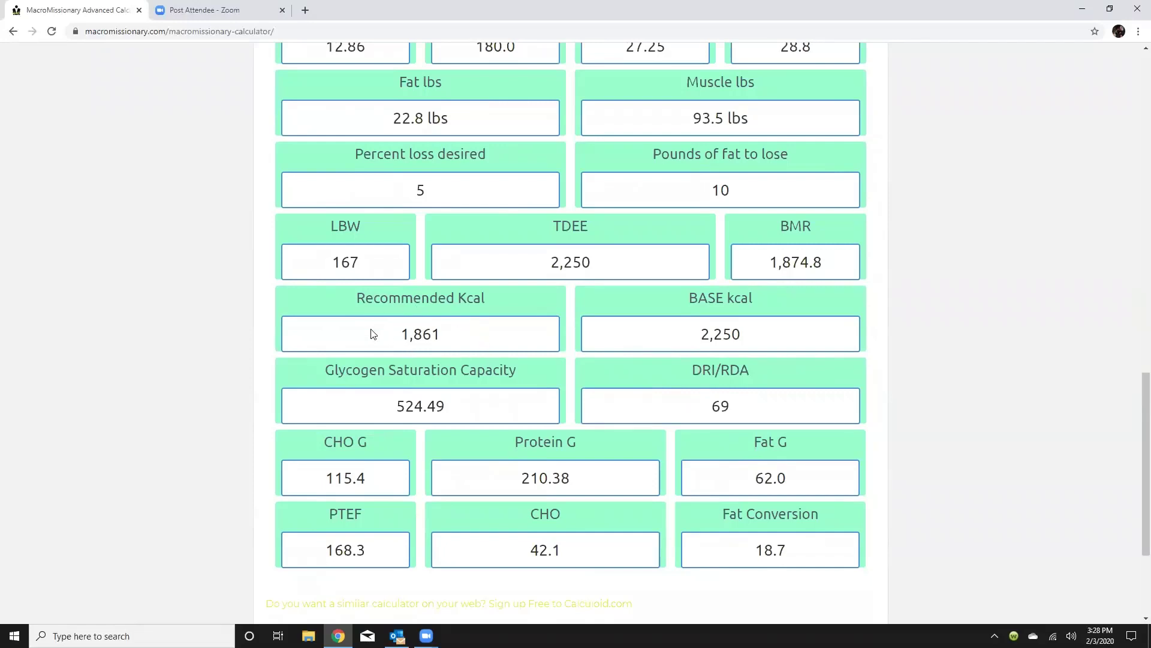
pyautogui.scroll(5, 447, 345)
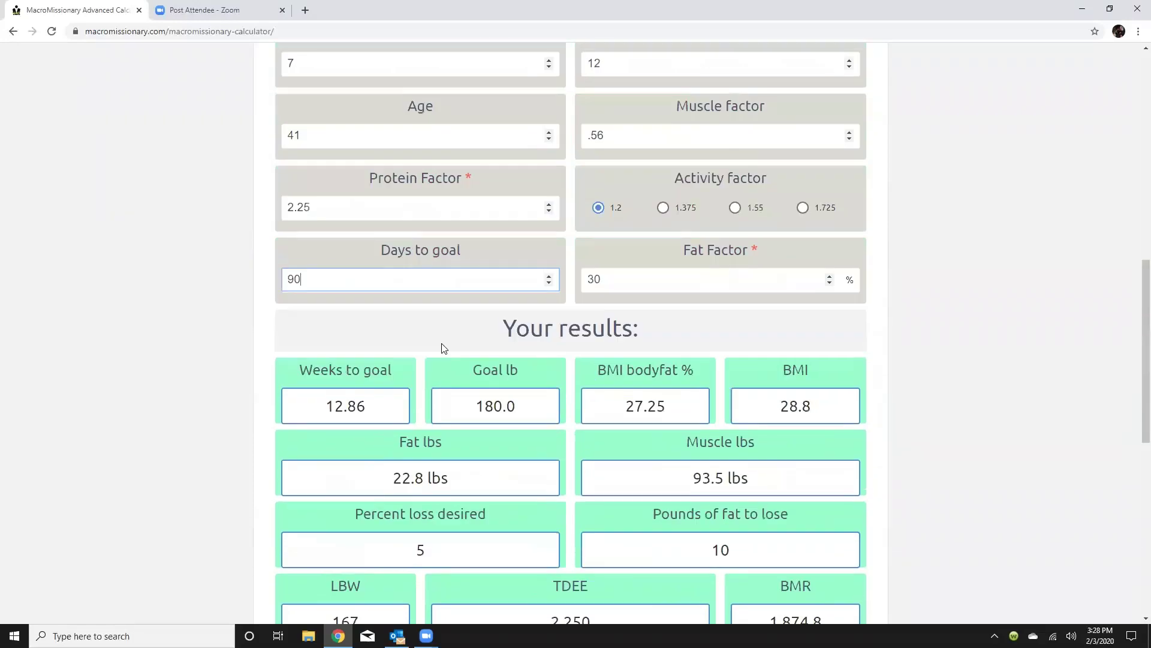
pyautogui.scroll(2, 651, 133)
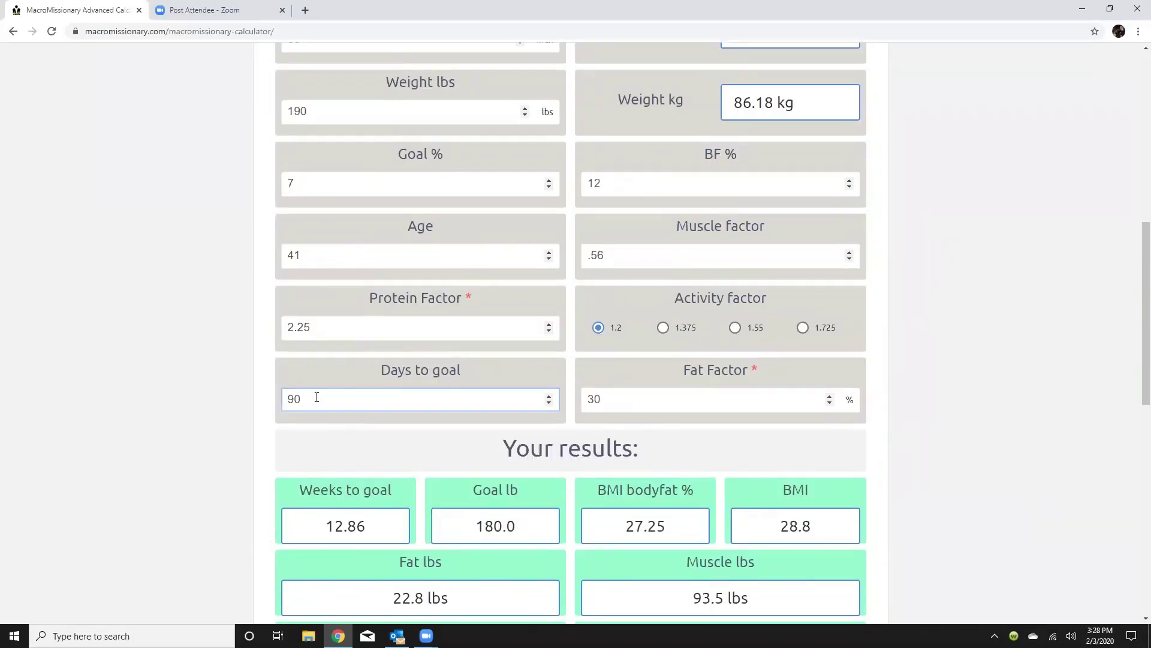
pyautogui.scroll(-7, 408, 432)
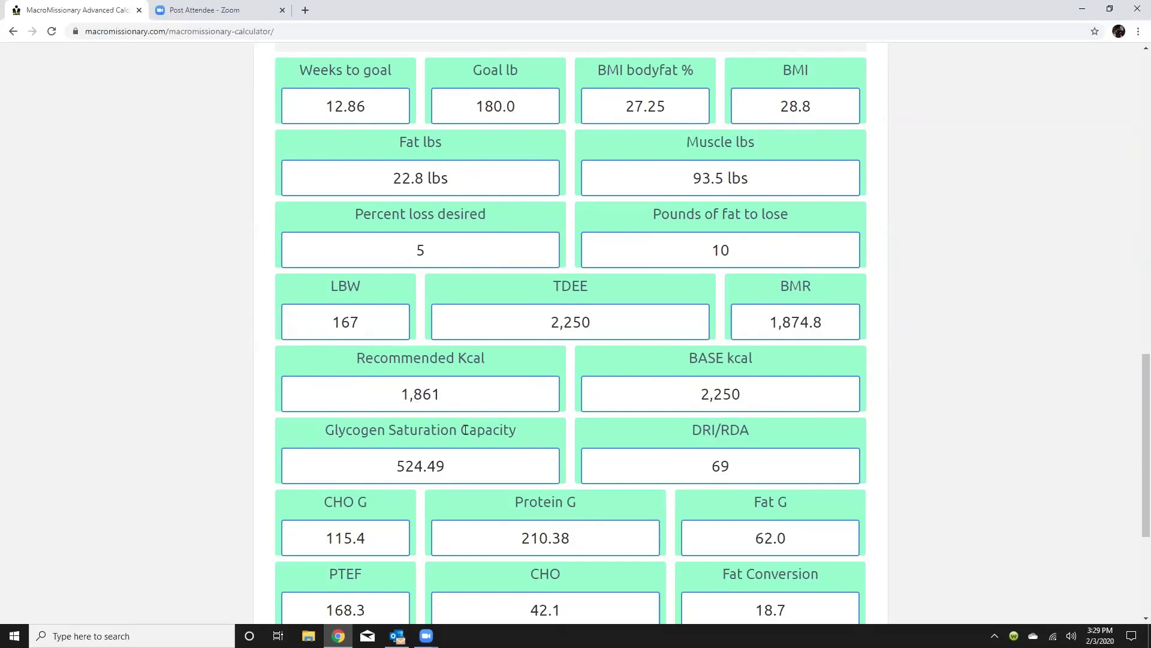
pyautogui.scroll(5, 439, 414)
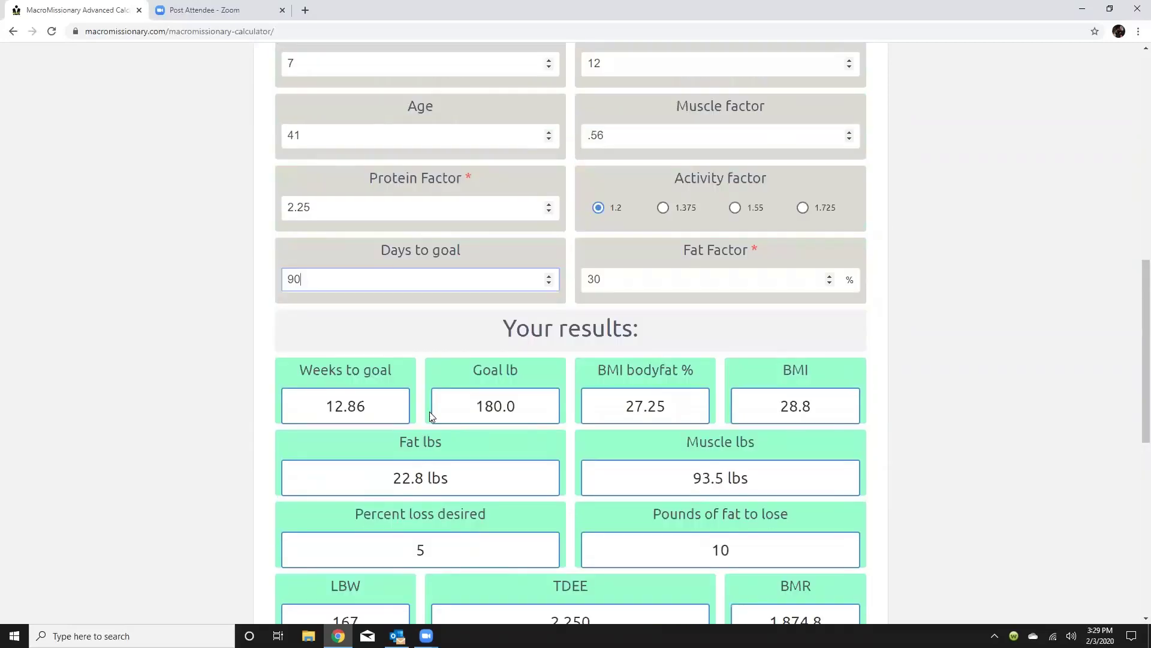
# Set Days to goal to 120.
pyautogui.click(549, 276)
pyautogui.click(550, 276)
pyautogui.click(550, 283)
pyautogui.click(550, 283)
pyautogui.click(550, 283)
pyautogui.click(550, 283)
pyautogui.click(550, 283)
pyautogui.click(550, 283)
pyautogui.click(550, 283)
pyautogui.click(550, 283)
pyautogui.click(550, 283)
pyautogui.click(550, 283)
pyautogui.click(550, 283)
pyautogui.click(550, 283)
pyautogui.click(550, 283)
pyautogui.click(550, 283)
pyautogui.click(372, 281)
pyautogui.press('BackSpace')
pyautogui.press('BackSpace')
pyautogui.write('120')
# Raise the Goal % by two steps, bringing recommended calories to 2,075.
pyautogui.scroll(-7, 426, 267)
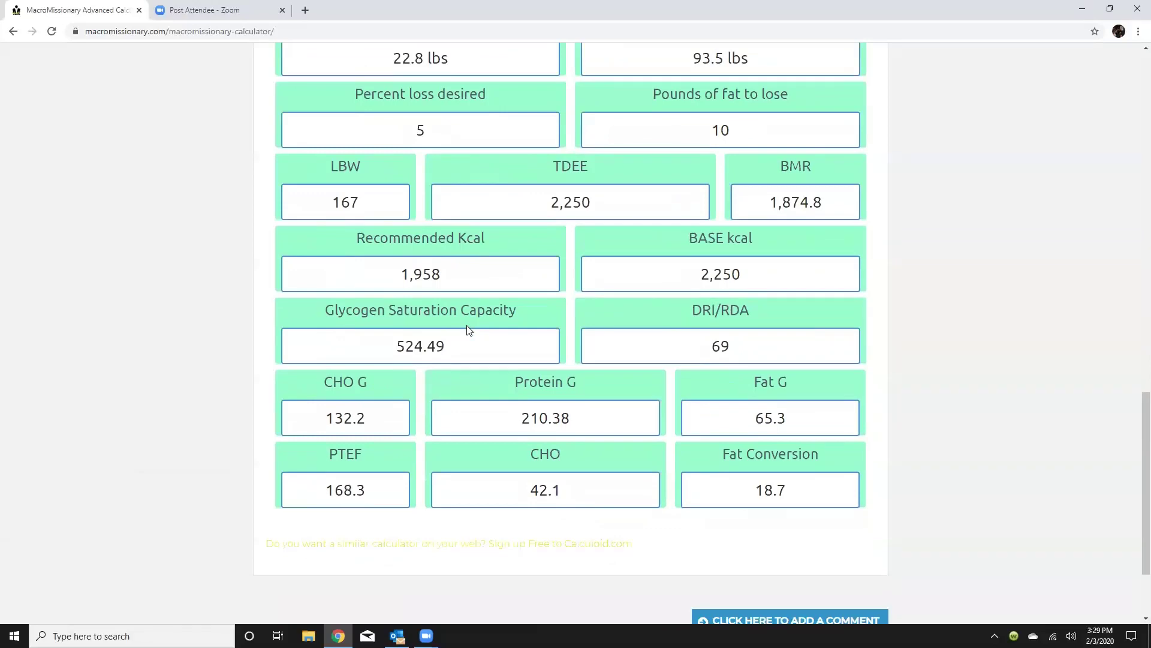
pyautogui.scroll(1, 434, 339)
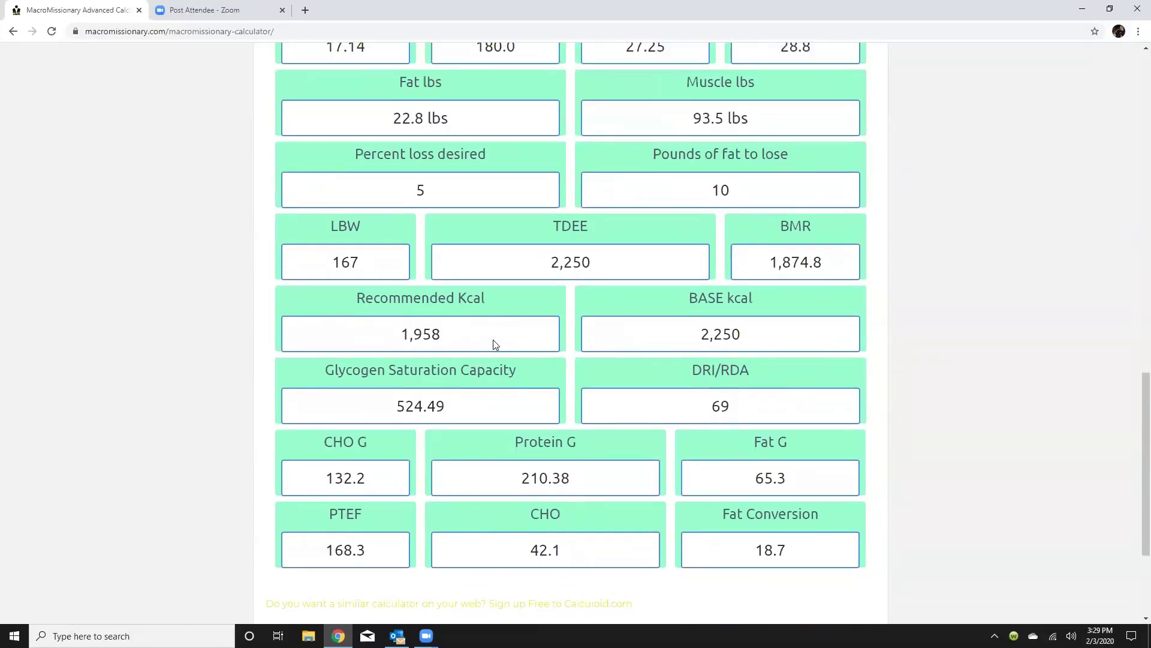
pyautogui.scroll(5, 486, 321)
pyautogui.scroll(3, 480, 321)
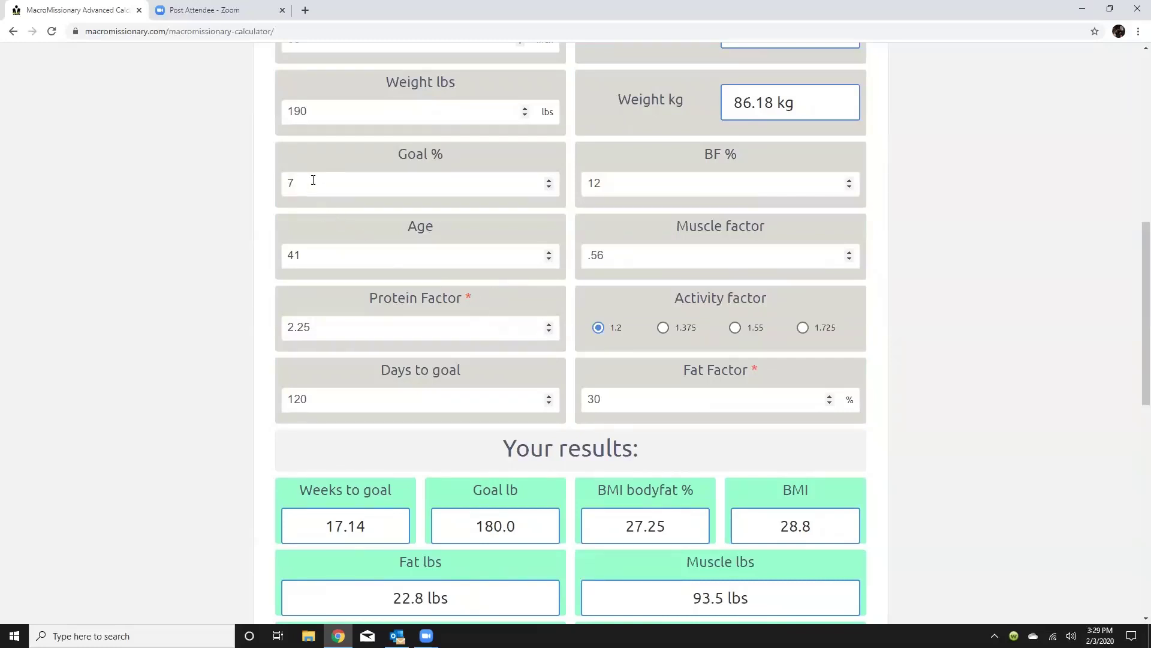
pyautogui.click(547, 178)
pyautogui.click(548, 178)
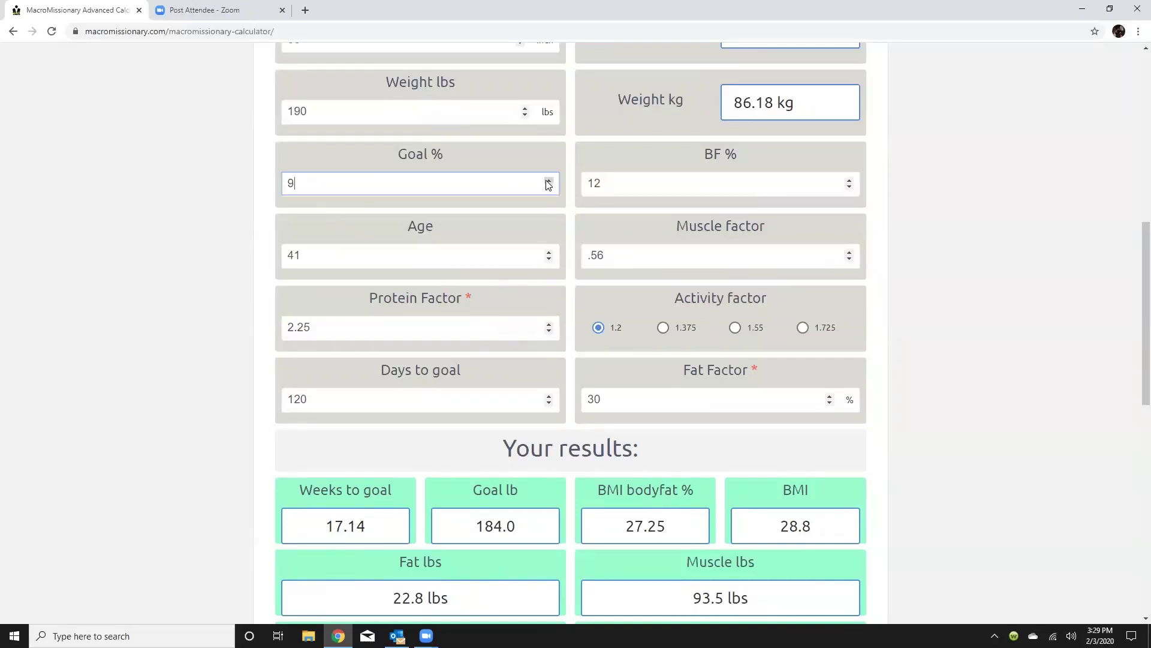
pyautogui.scroll(-4, 510, 287)
pyautogui.scroll(-6, 511, 287)
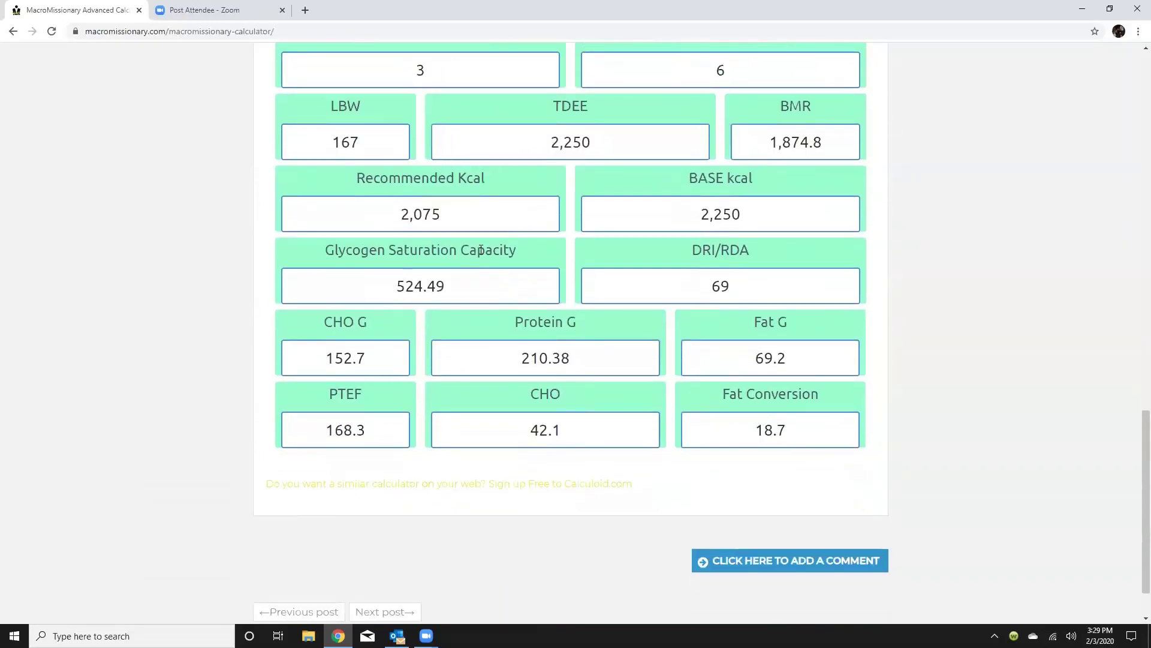
pyautogui.scroll(2, 439, 228)
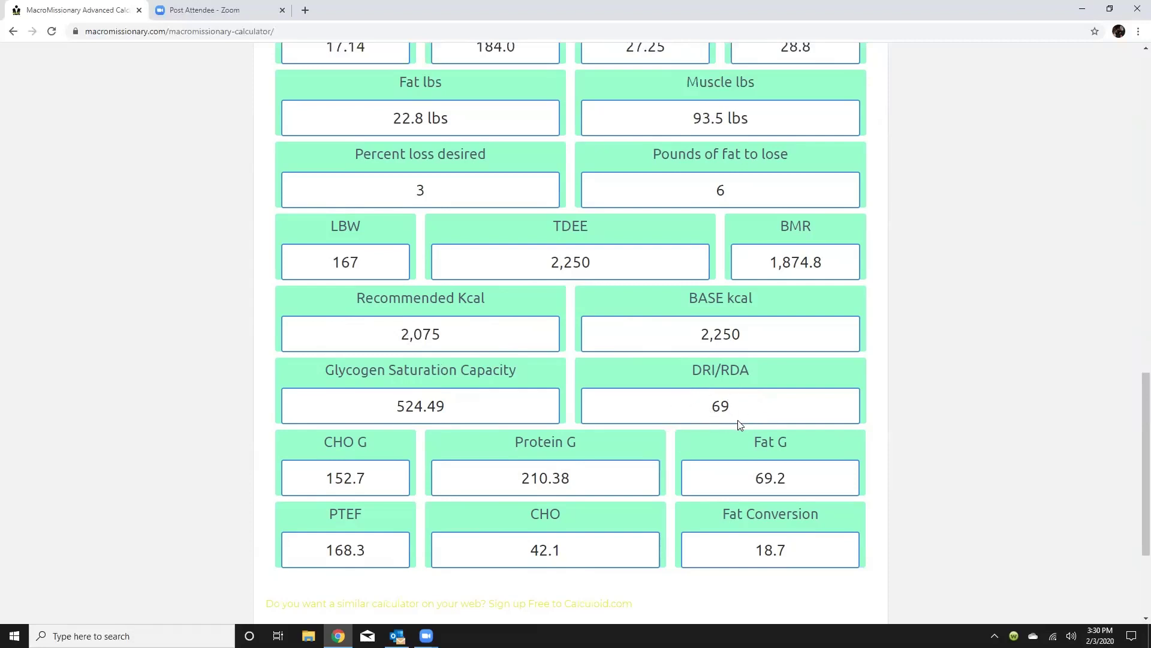
pyautogui.scroll(-2, 531, 471)
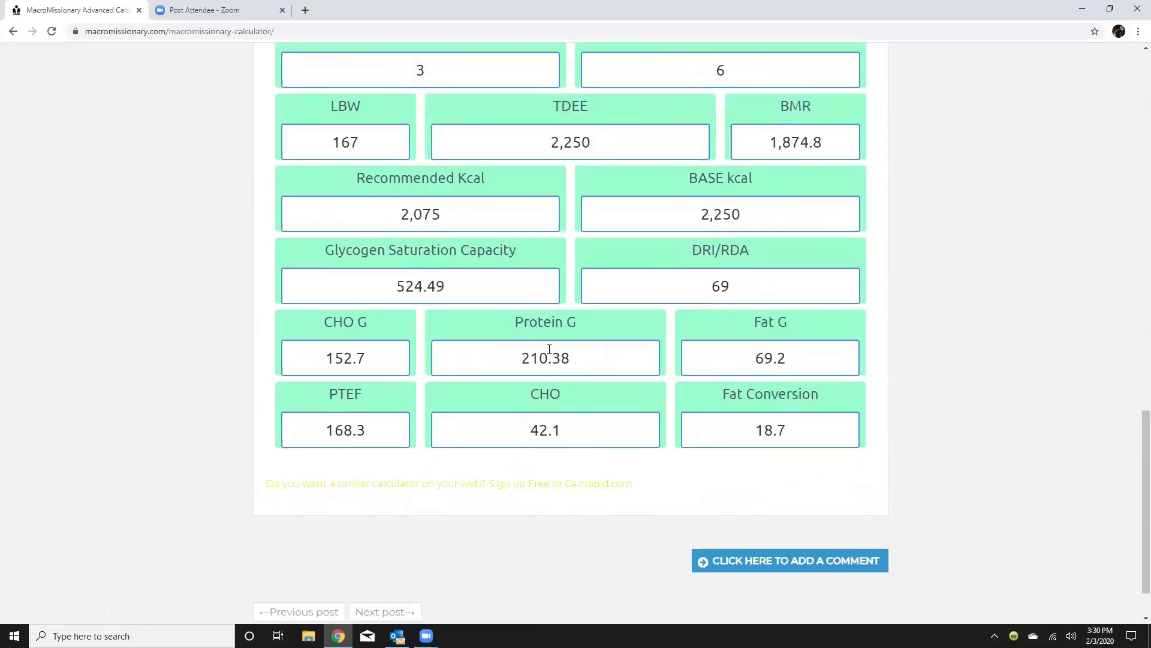
pyautogui.scroll(11, 549, 349)
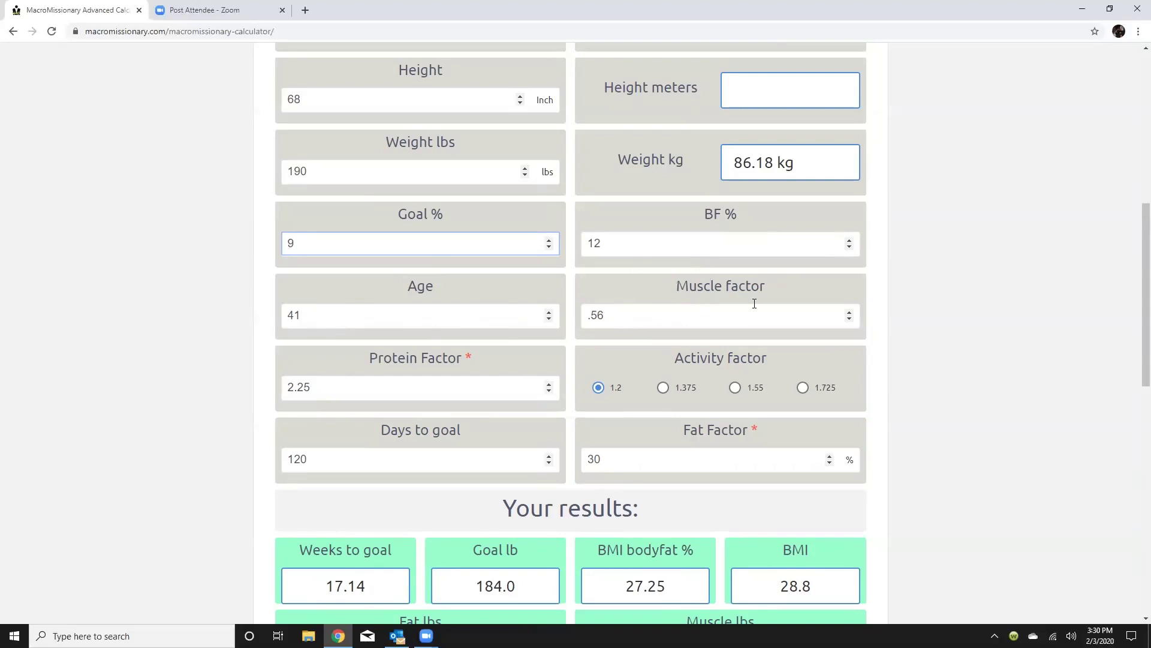
pyautogui.scroll(-3, 694, 306)
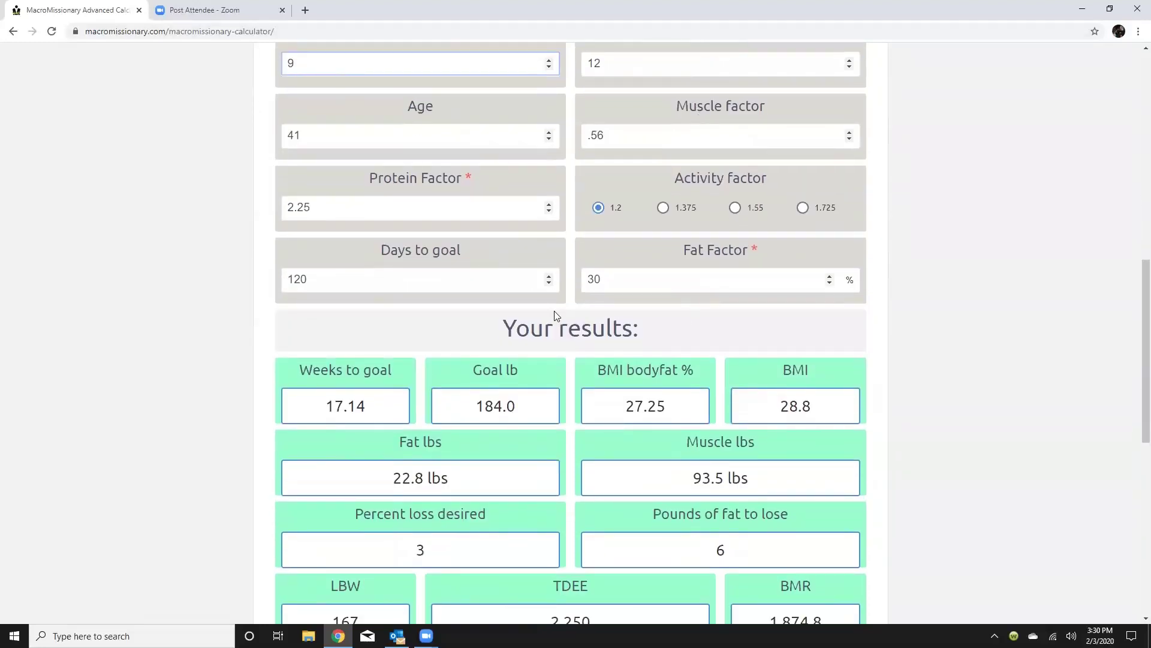
pyautogui.scroll(-4, 551, 317)
pyautogui.scroll(-5, 551, 324)
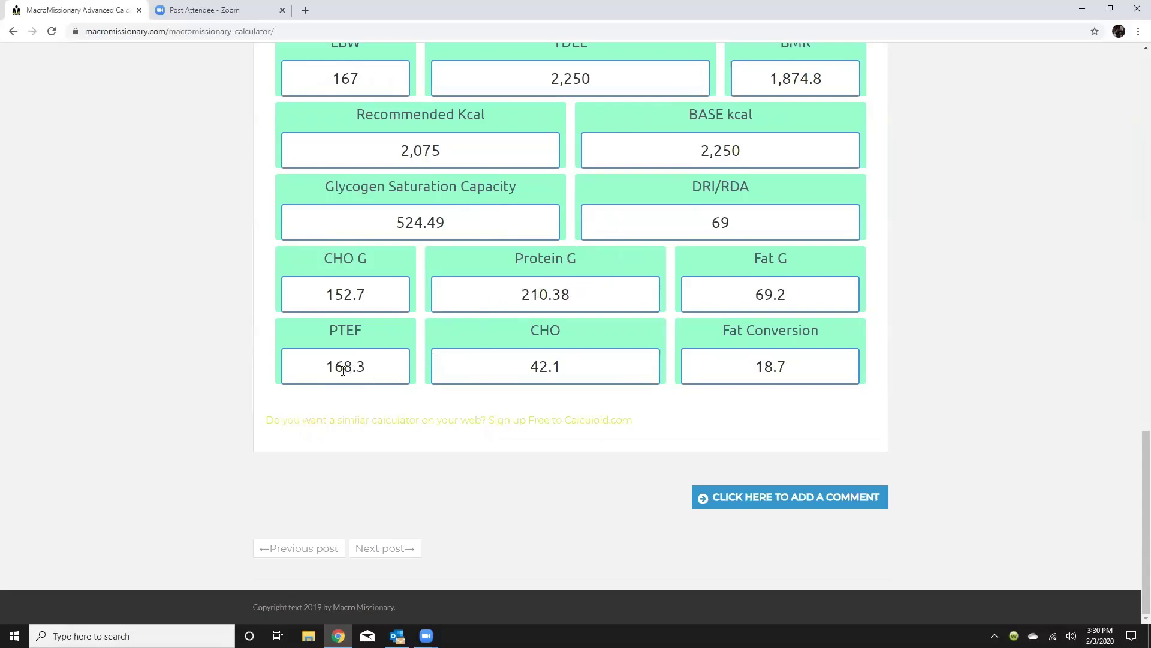
pyautogui.scroll(2, 359, 357)
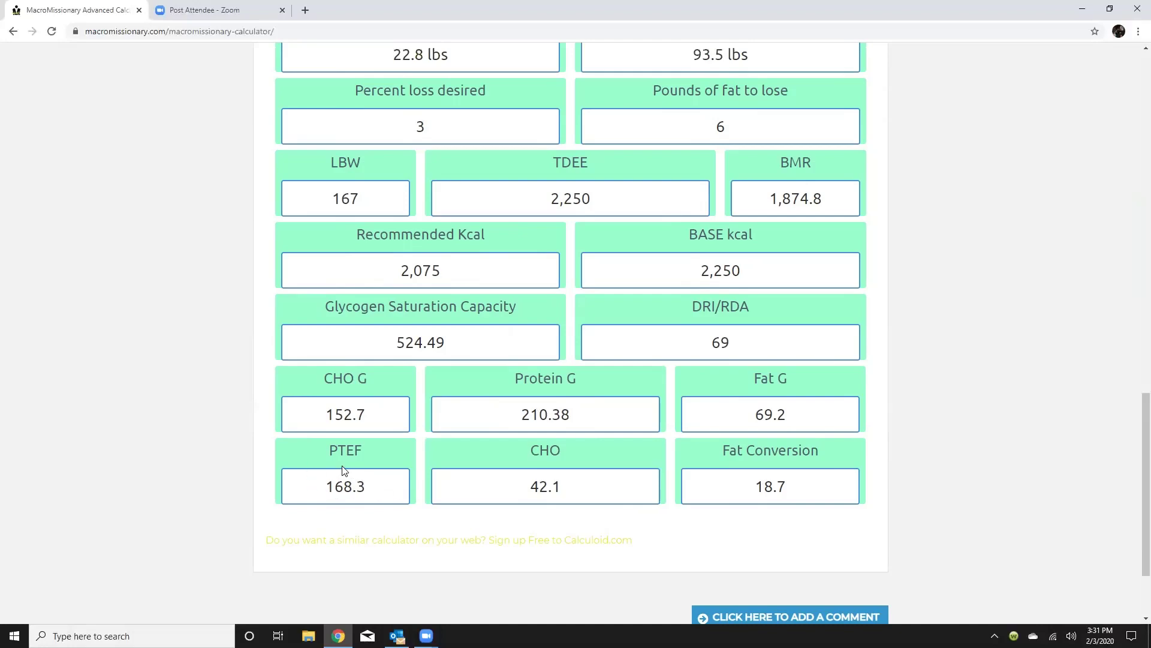
pyautogui.scroll(15, 358, 444)
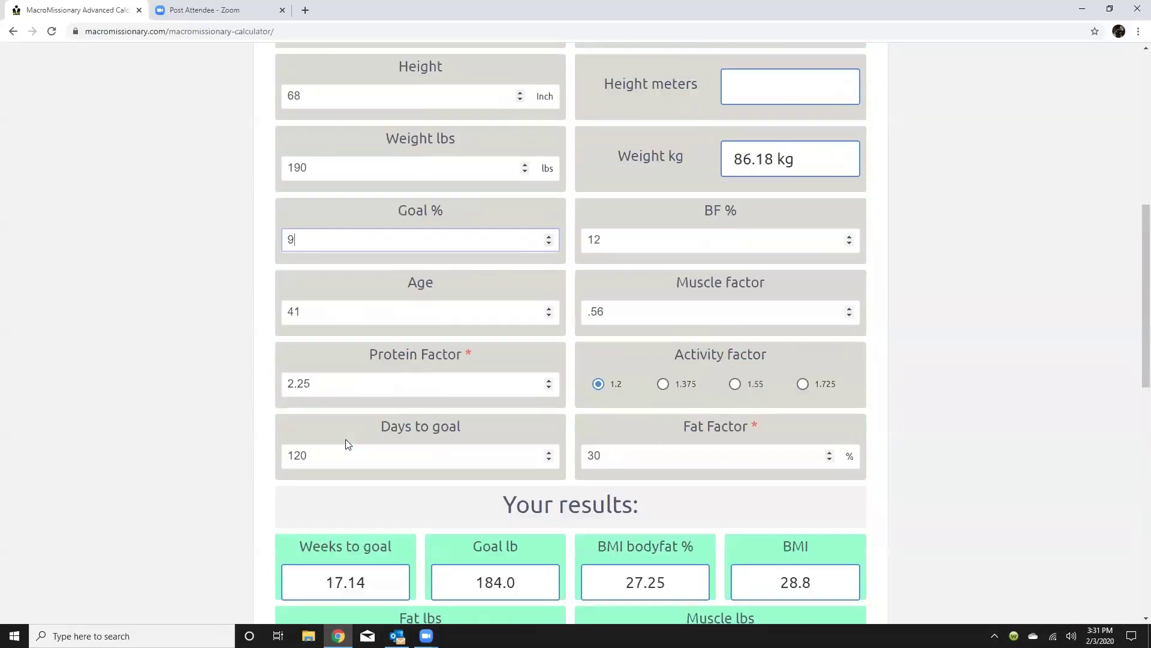